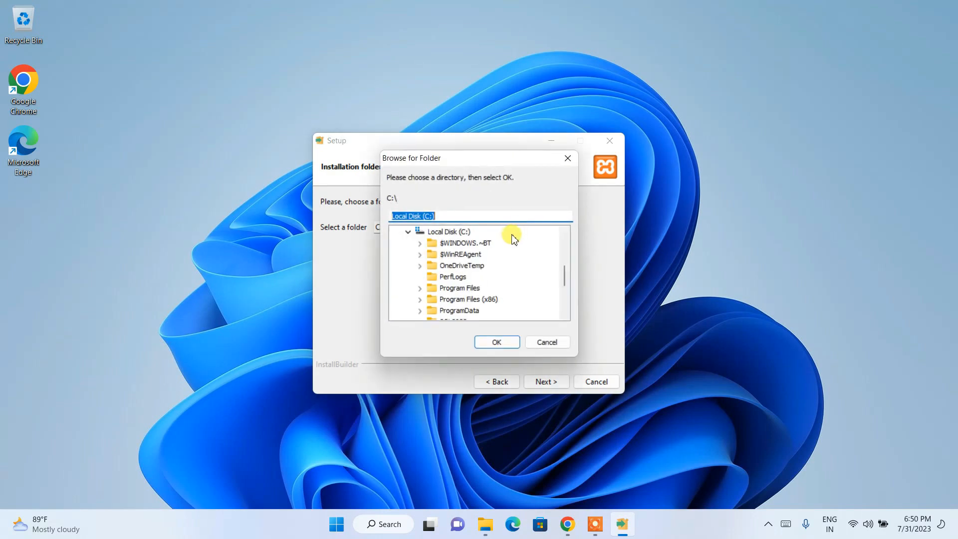
{"action": "scroll", "coordinate": [487, 269], "scroll_direction": "down", "scroll_amount": 5}
{"action": "scroll", "coordinate": [487, 270], "scroll_direction": "up", "scroll_amount": 10}
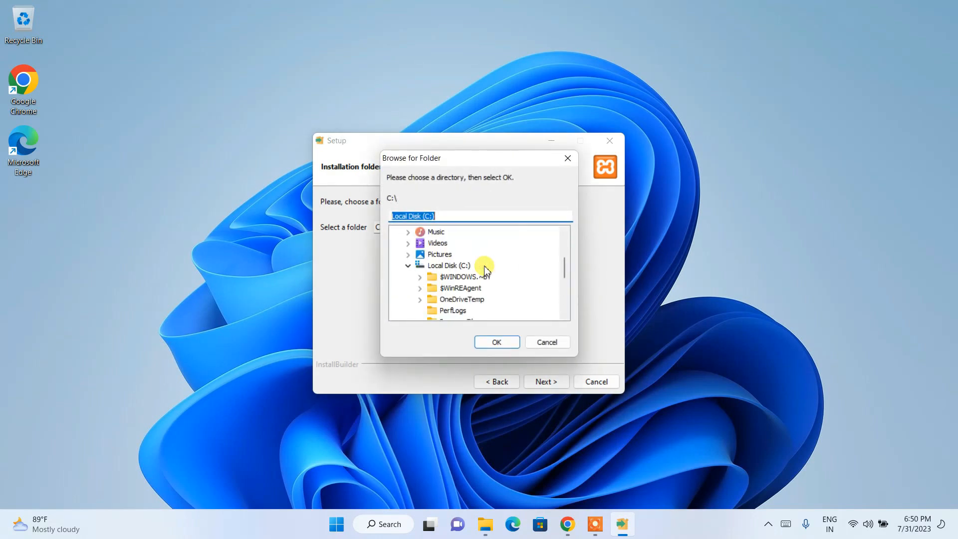
{"action": "left_click", "coordinate": [568, 158]}
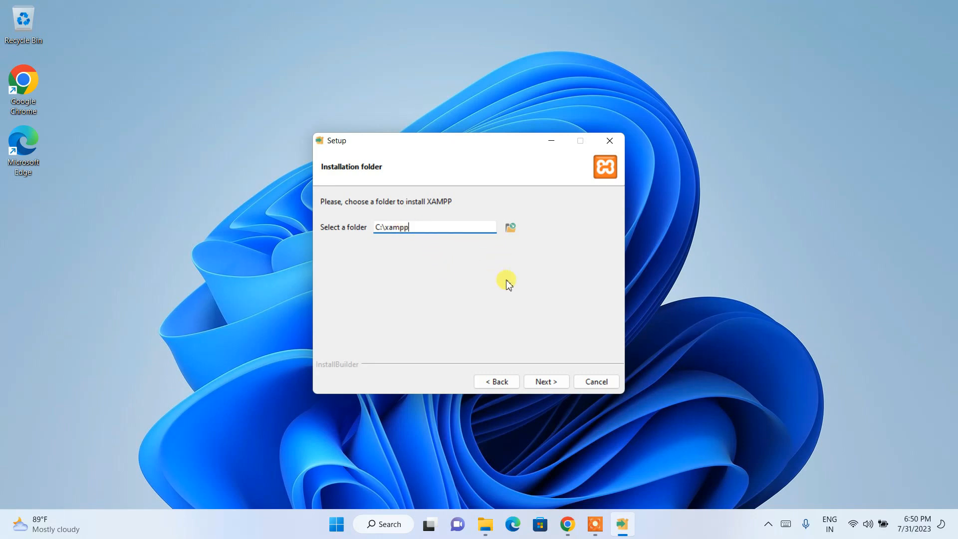
Step: Install XAMPP in C:\xampp with English as the Control Panel language, and finish the setup with the Control Panel set to start
{"action": "left_click", "coordinate": [546, 382]}
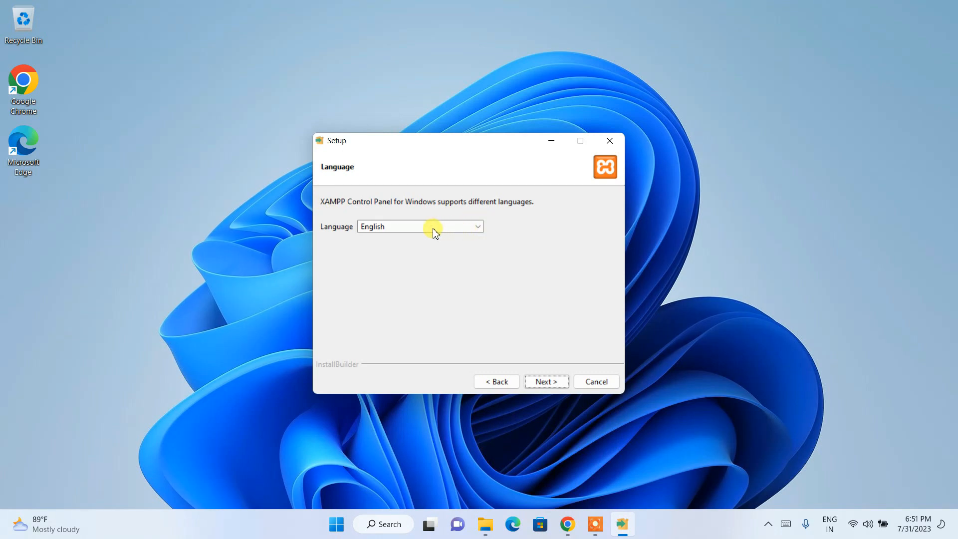
{"action": "left_click", "coordinate": [418, 225]}
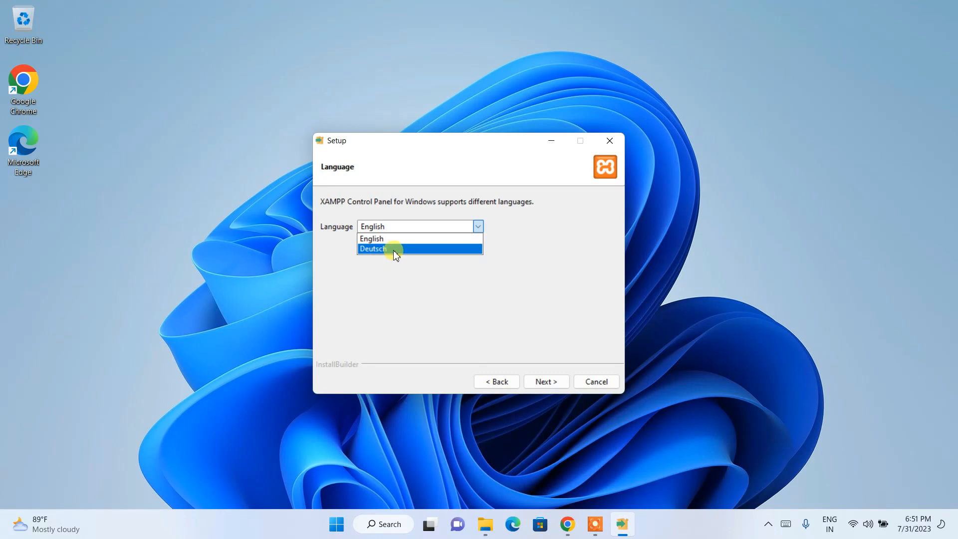
{"action": "left_click", "coordinate": [392, 283]}
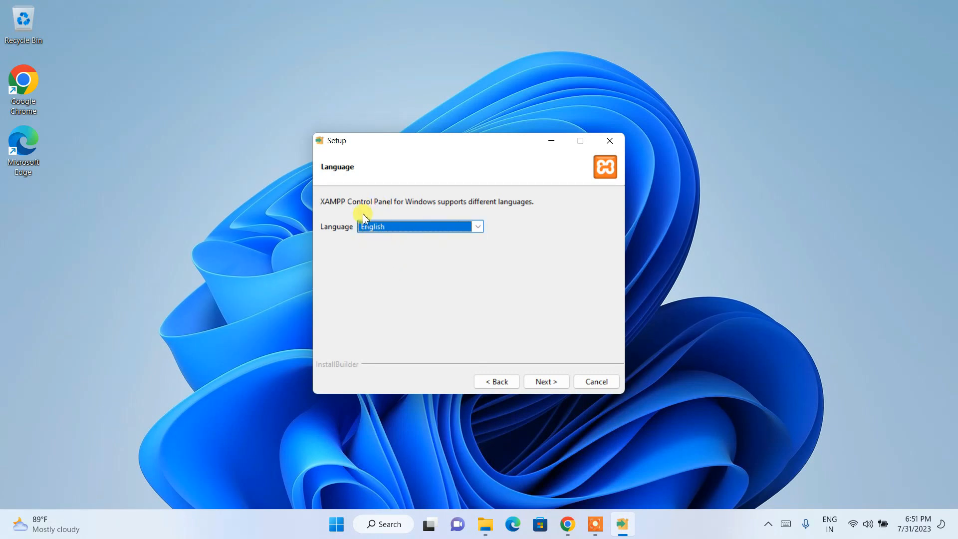
{"action": "left_click", "coordinate": [546, 383]}
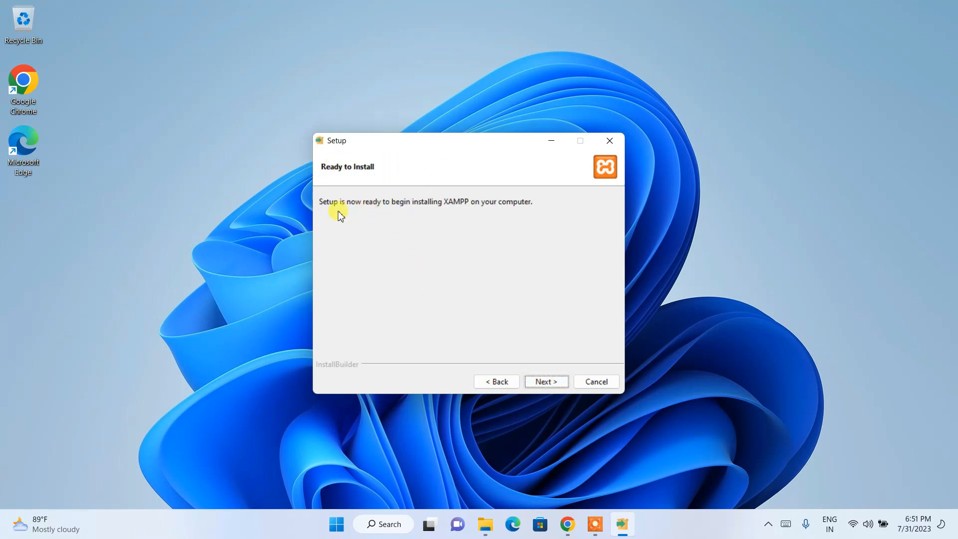
{"action": "left_click", "coordinate": [555, 382]}
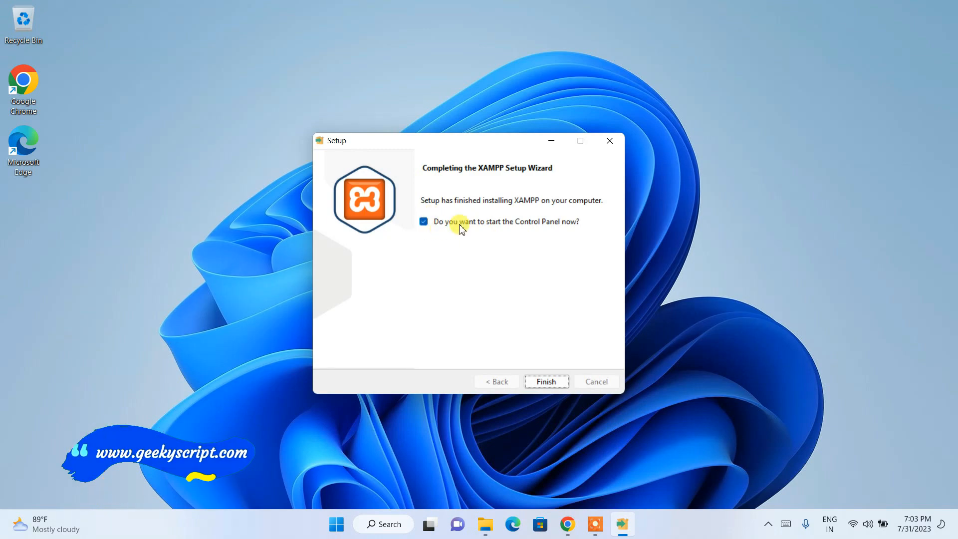
{"action": "left_click", "coordinate": [551, 380]}
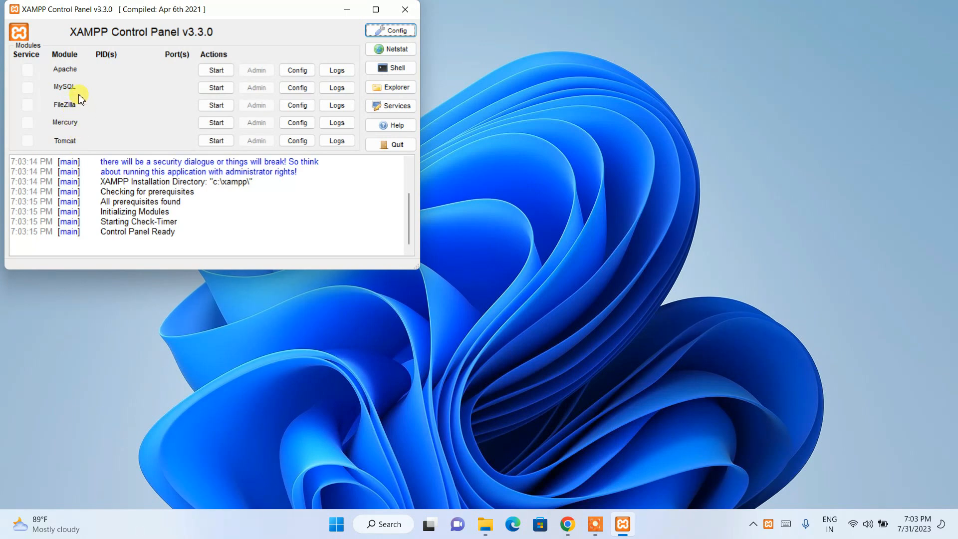
Step: Start the Apache and MySQL modules in the XAMPP Control Panel
{"action": "left_click", "coordinate": [217, 72]}
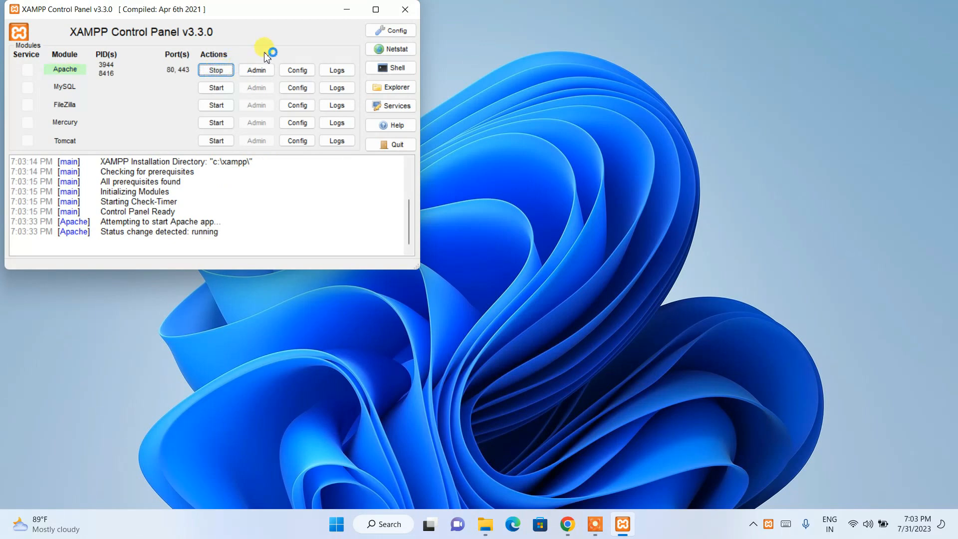
{"action": "left_click", "coordinate": [216, 88]}
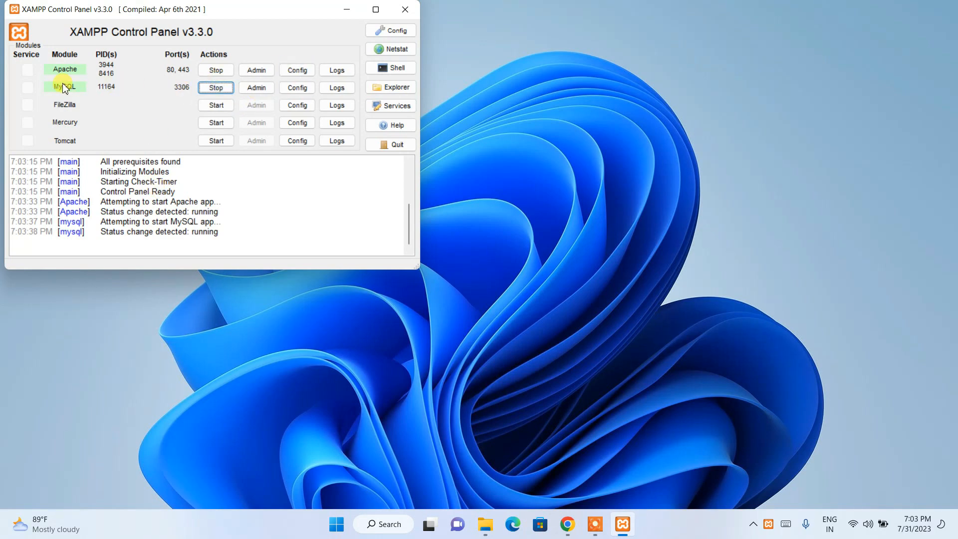
Step: Open phpMyAdmin from the MySQL module and look at the form for creating a new database
{"action": "left_click", "coordinate": [267, 90]}
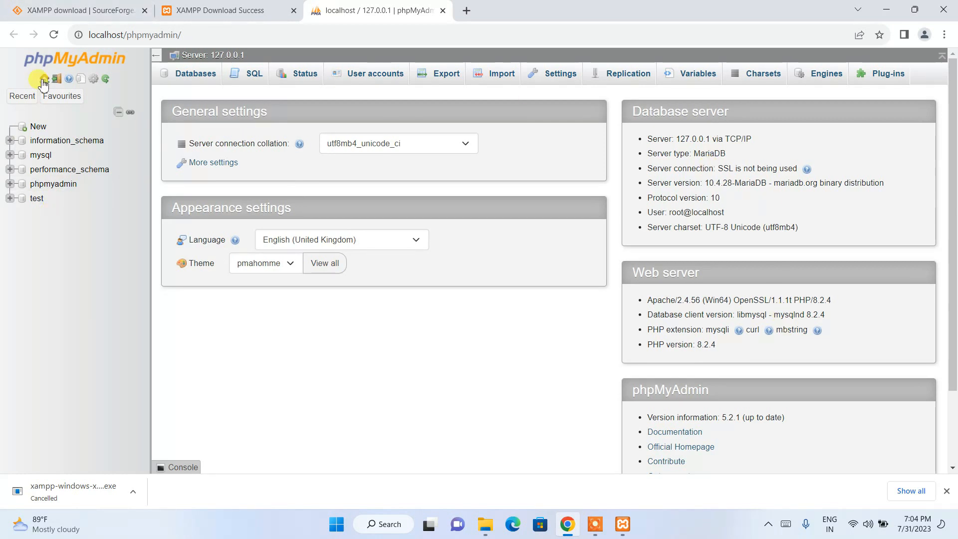
{"action": "left_click", "coordinate": [39, 127]}
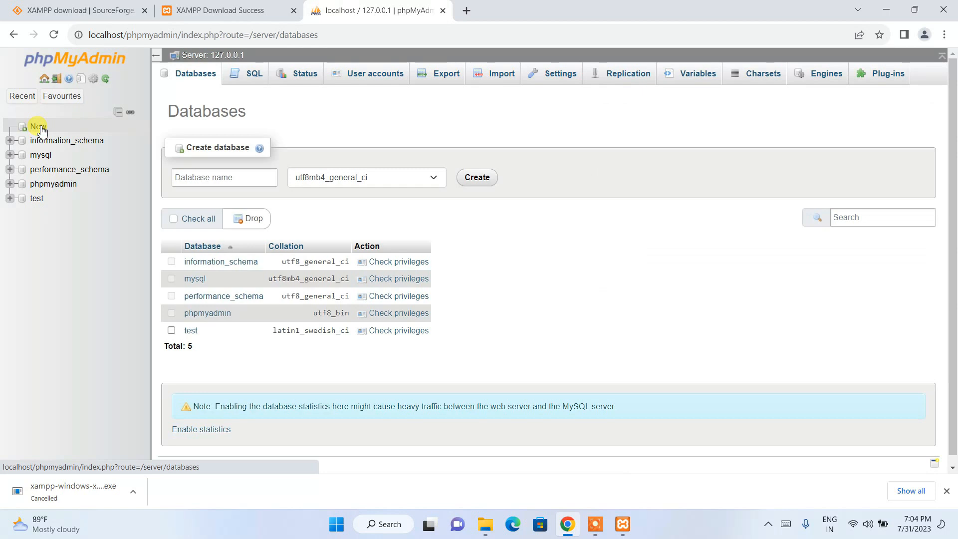
{"action": "left_click", "coordinate": [219, 180]}
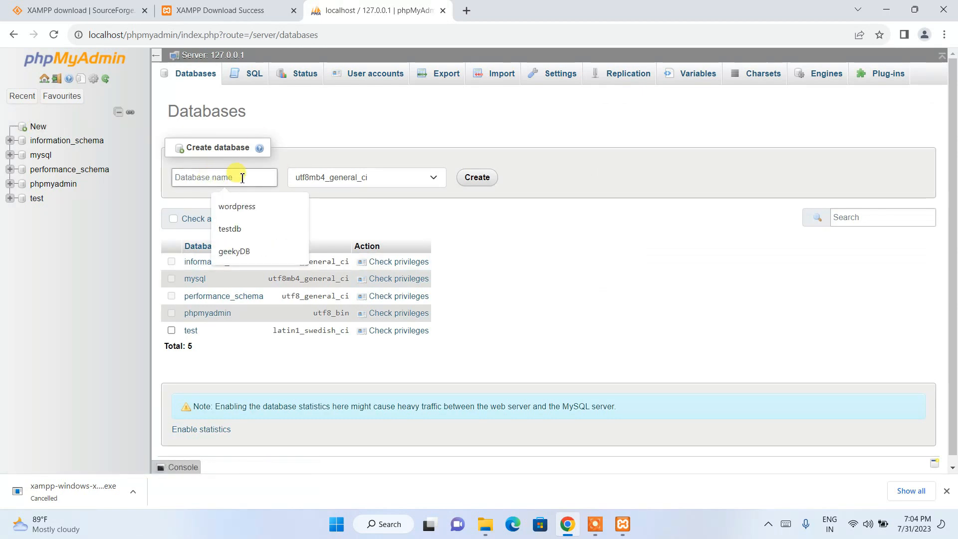
{"action": "left_click", "coordinate": [431, 222]}
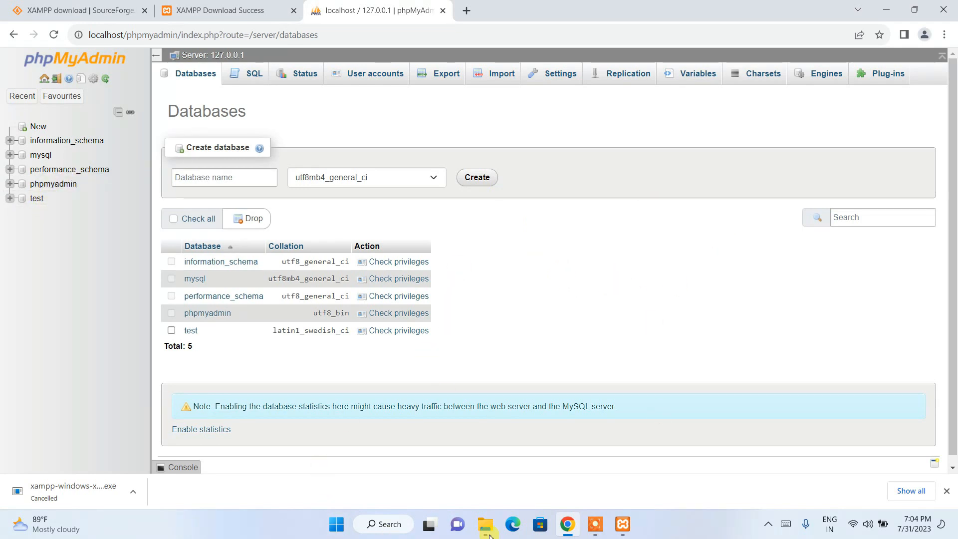
Step: Minimize the open windows, create a folder named php-practice on the desktop and open it
{"action": "left_click", "coordinate": [887, 10]}
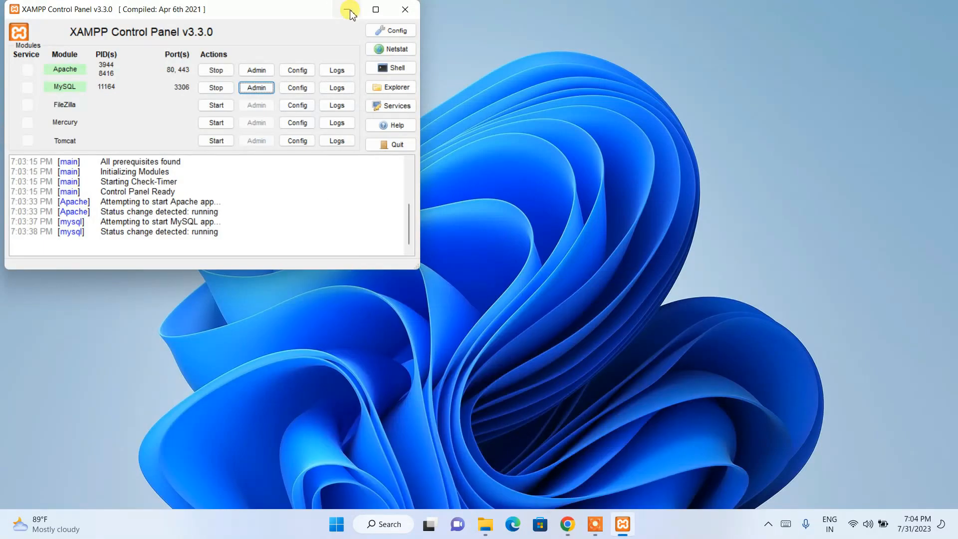
{"action": "left_click", "coordinate": [346, 9]}
{"action": "right_click", "coordinate": [394, 56]}
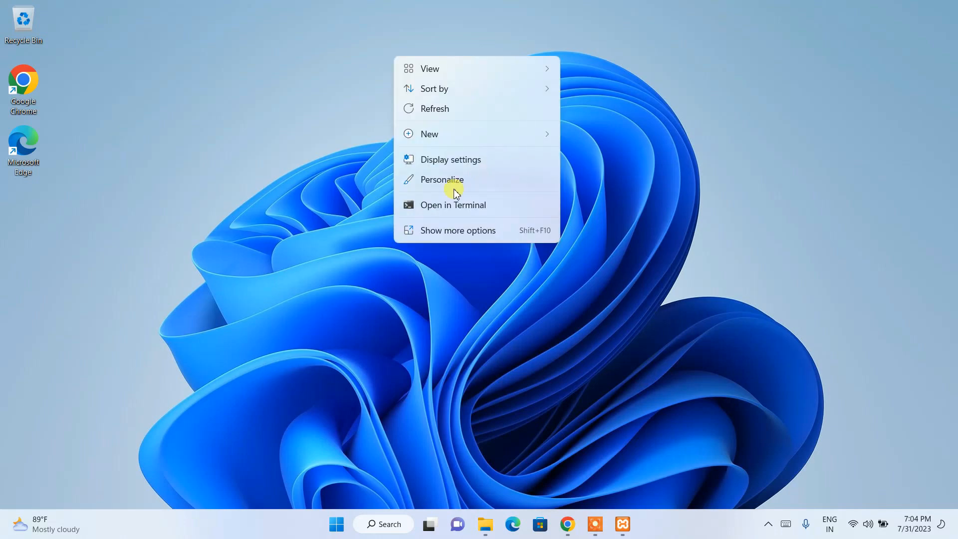
{"action": "mouse_move", "coordinate": [456, 137]}
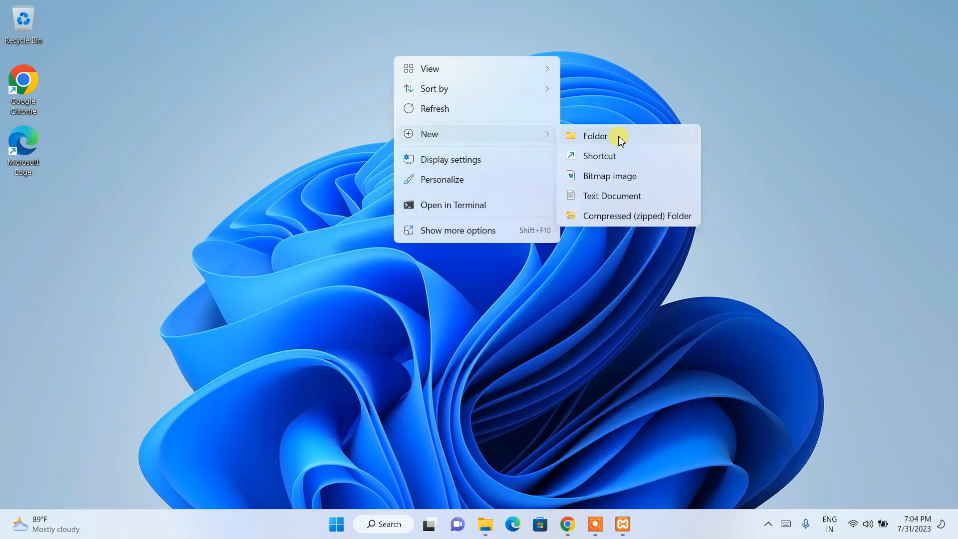
{"action": "left_click", "coordinate": [618, 137]}
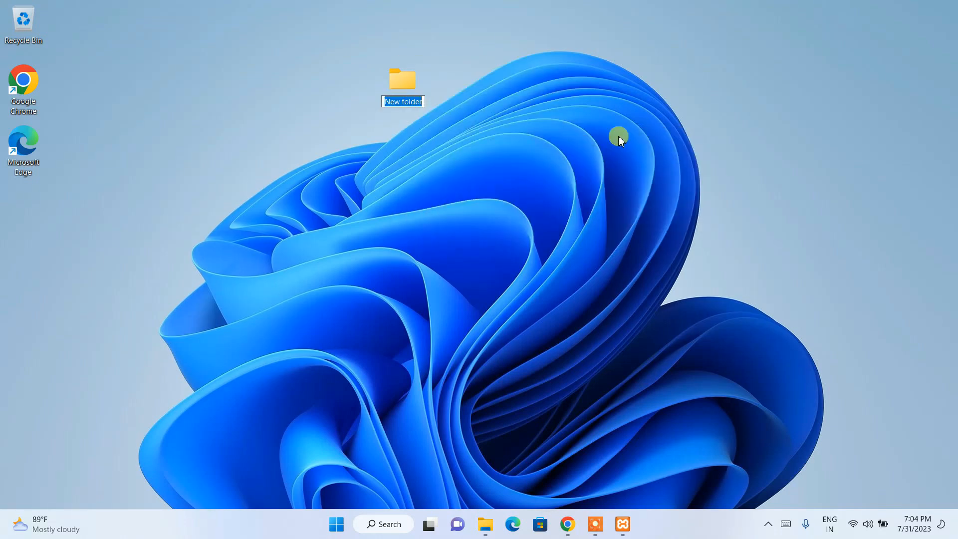
{"action": "type", "text": "php-practice"}
{"action": "key", "text": "Return"}
{"action": "key", "text": "Return"}
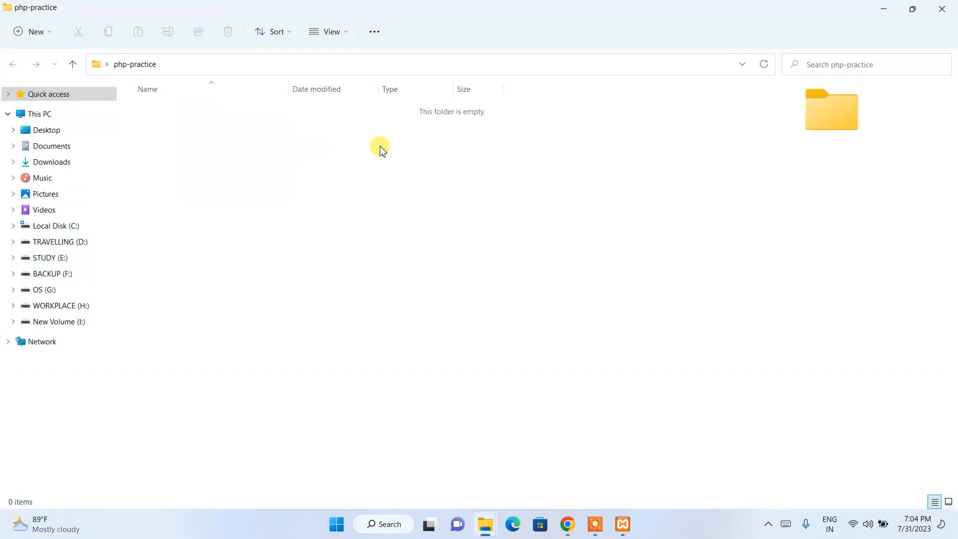
Step: Create a text document in the php-practice folder and name it HelloWorld.php, accepting the extension change
{"action": "right_click", "coordinate": [247, 139]}
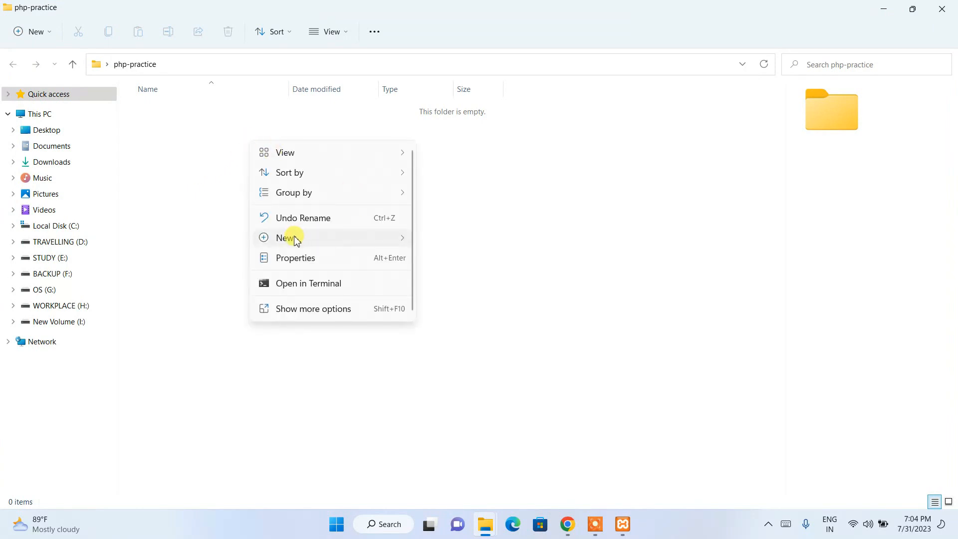
{"action": "mouse_move", "coordinate": [353, 239]}
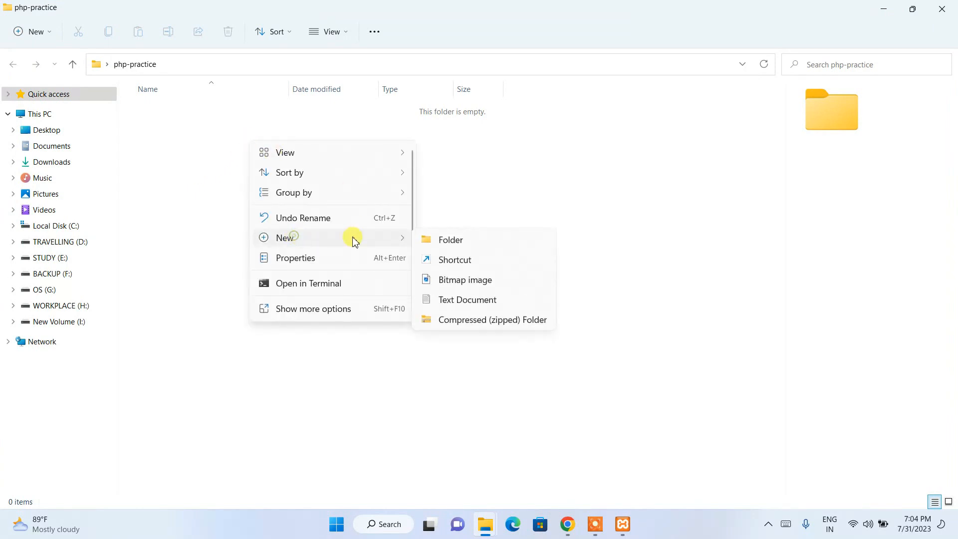
{"action": "left_click", "coordinate": [455, 300]}
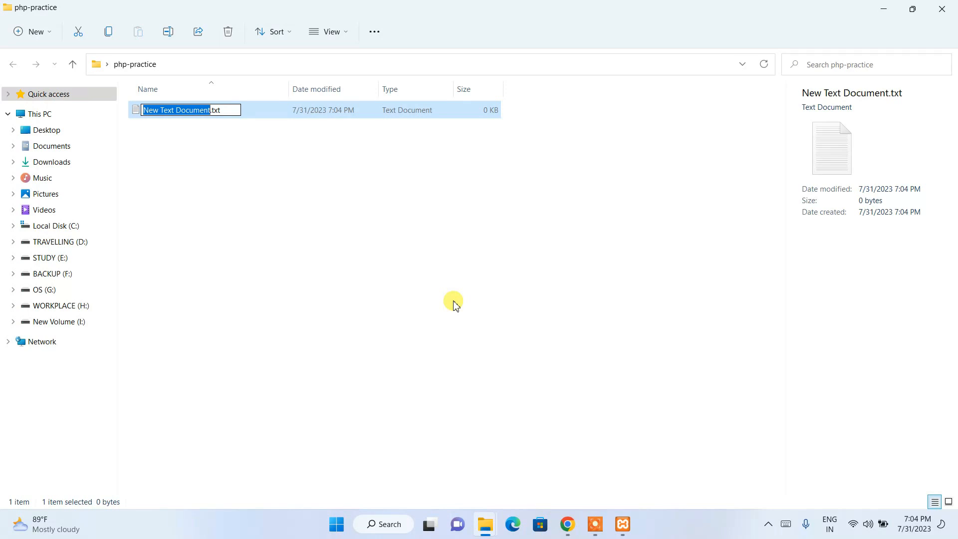
{"action": "type", "text": "H"}
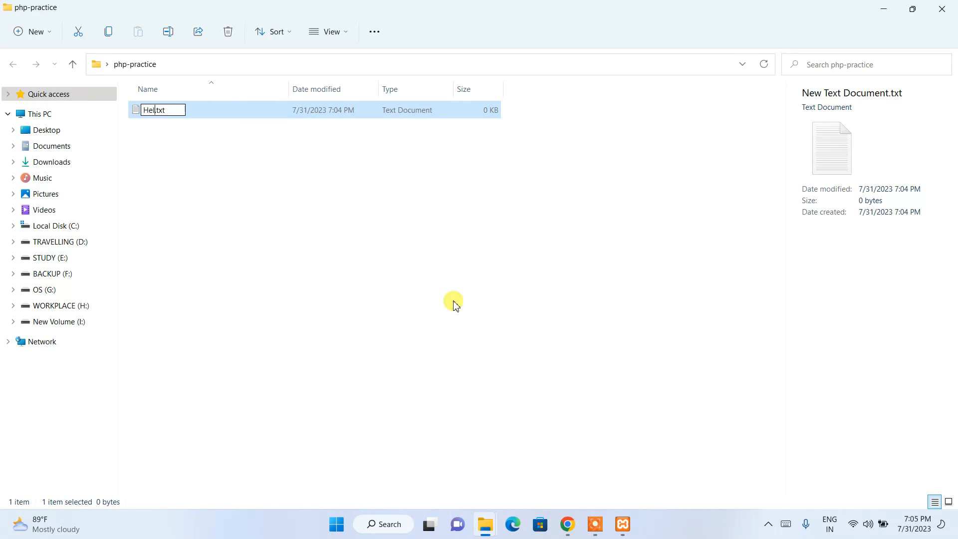
{"action": "type", "text": "elloWorld"}
{"action": "left_click", "coordinate": [376, 210]}
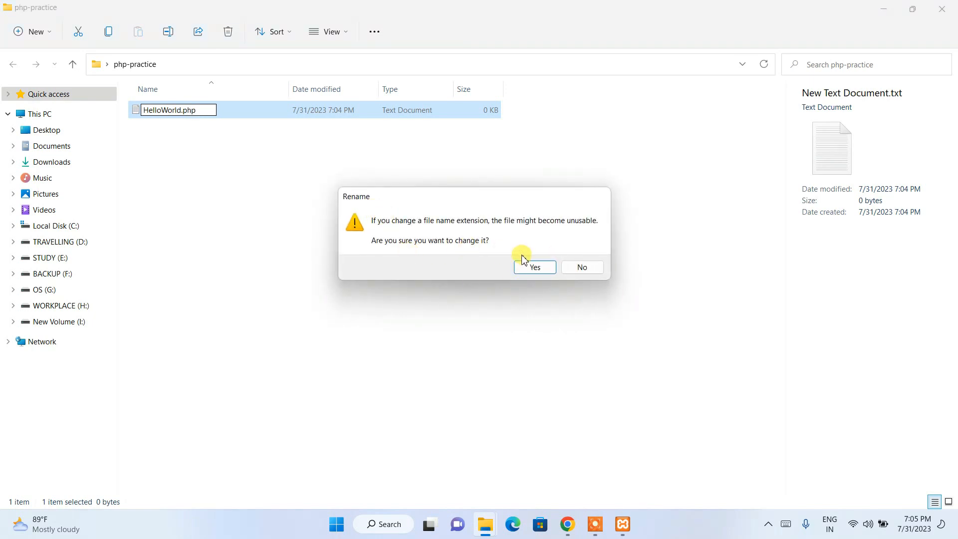
{"action": "left_click", "coordinate": [535, 267]}
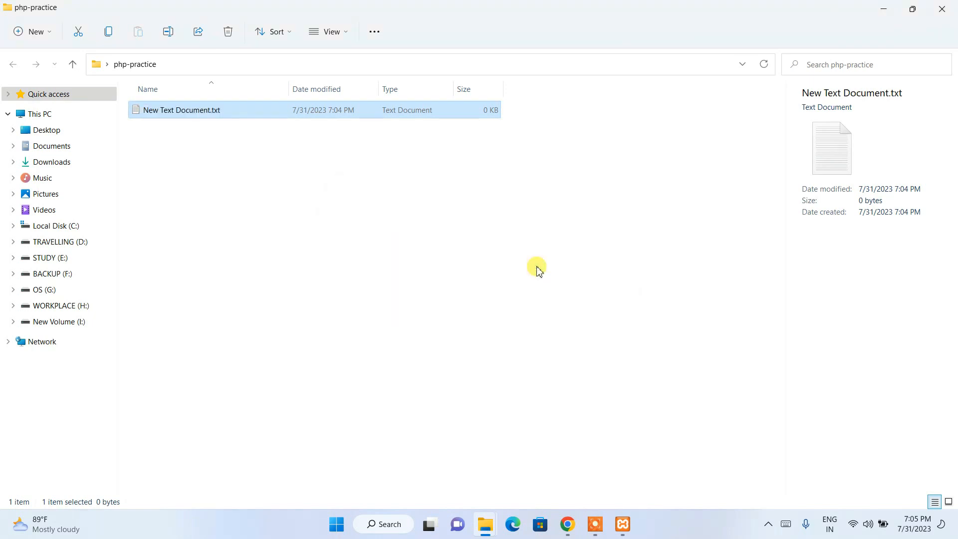
{"action": "left_click", "coordinate": [214, 192]}
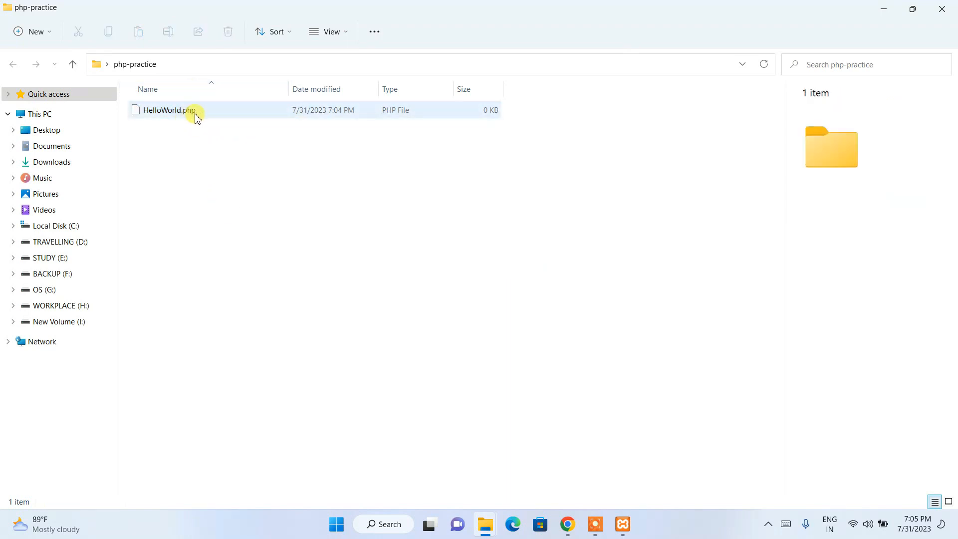
Step: Check whether file name extensions are set to be shown in the folder's view options
{"action": "left_click", "coordinate": [345, 33]}
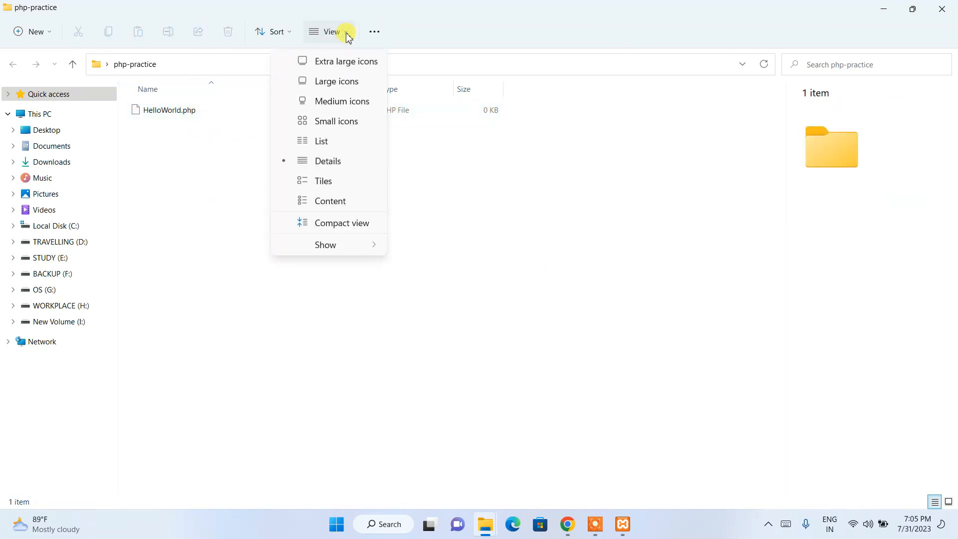
{"action": "mouse_move", "coordinate": [333, 244]}
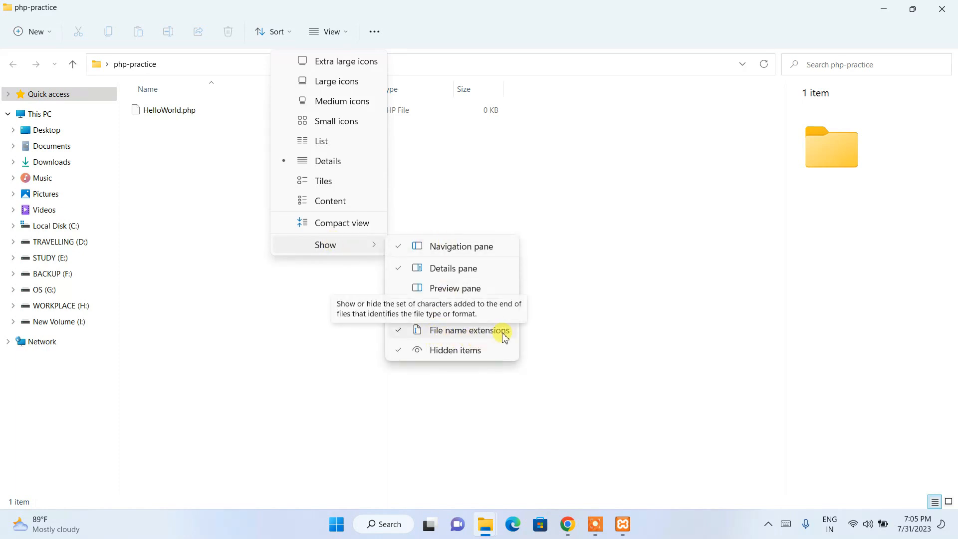
{"action": "left_click", "coordinate": [213, 194]}
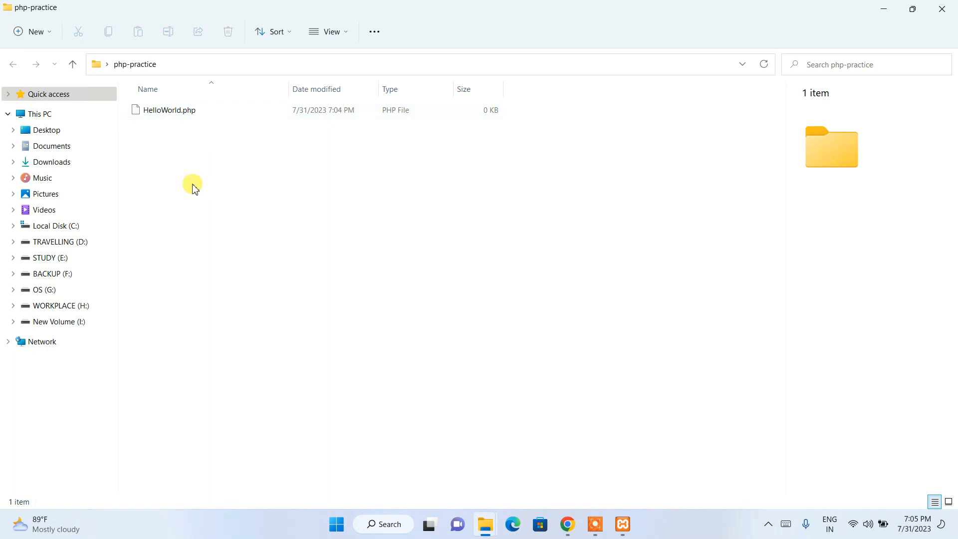
Step: Open HelloWorld.php in Notepad
{"action": "left_click", "coordinate": [199, 107]}
{"action": "double_click", "coordinate": [198, 107]}
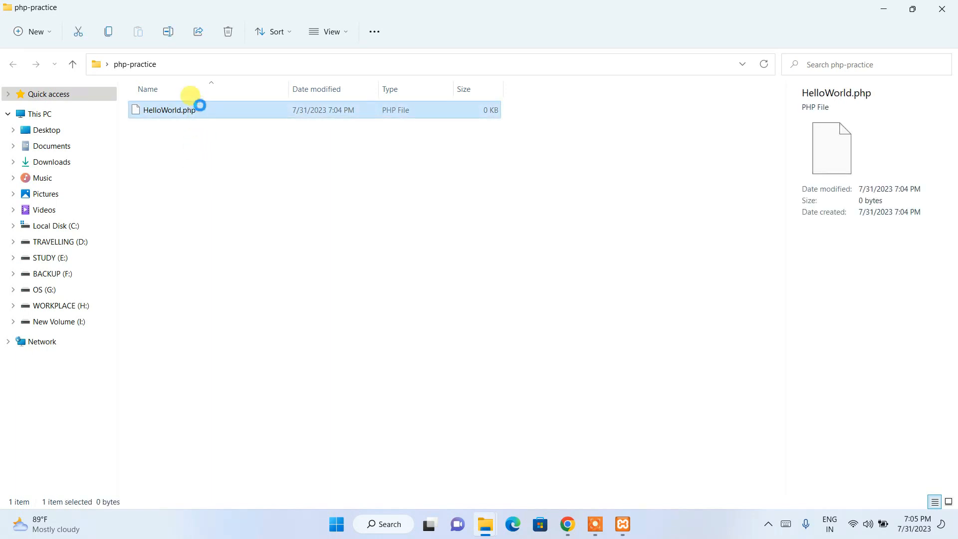
{"action": "right_click", "coordinate": [199, 104]}
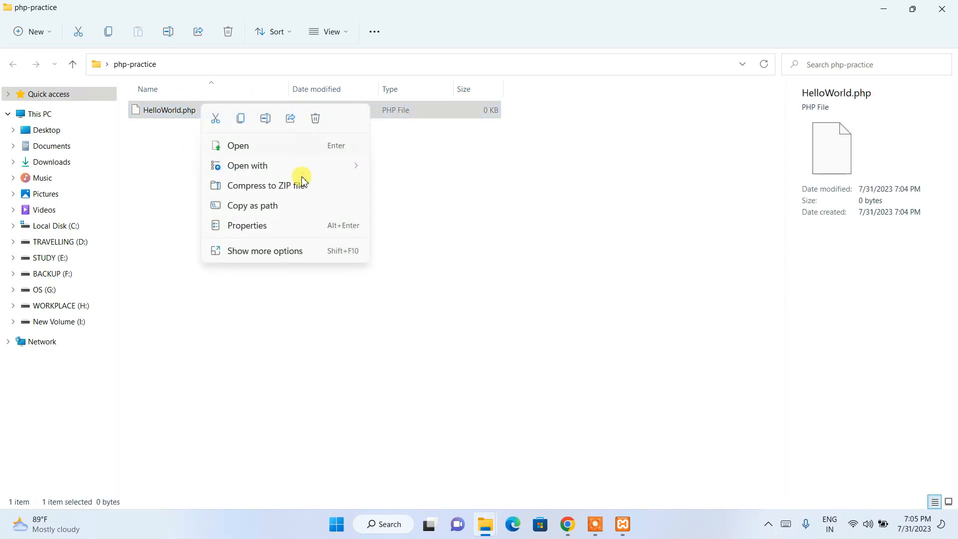
{"action": "mouse_move", "coordinate": [284, 167]}
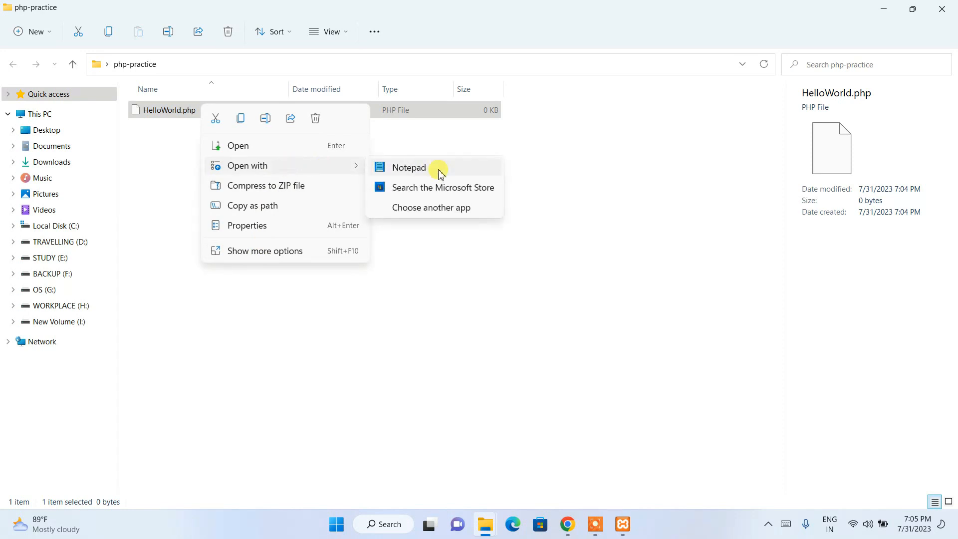
{"action": "left_click", "coordinate": [438, 172]}
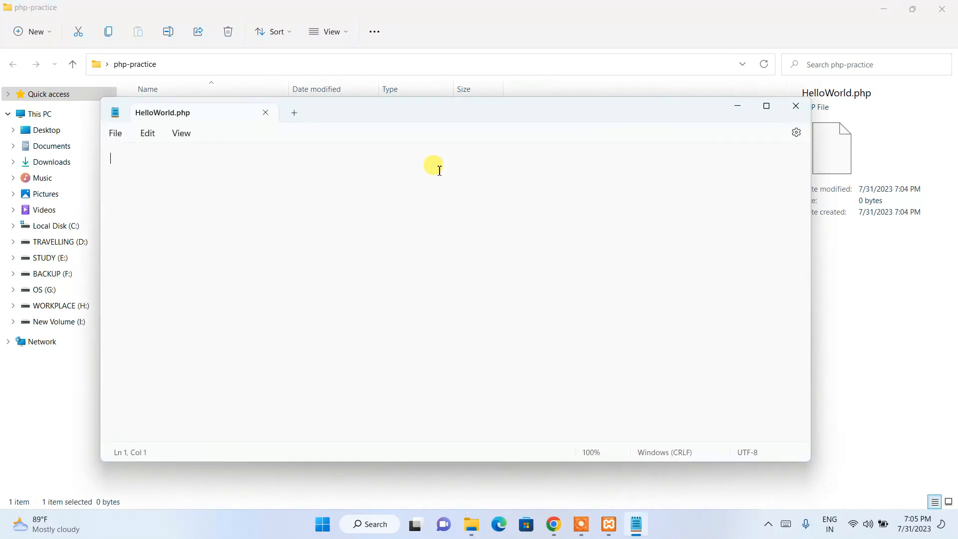
Step: Write a PHP script in HelloWorld.php that echoes "Hello World", save the file and close Notepad
{"action": "type", "text": "<?php"}
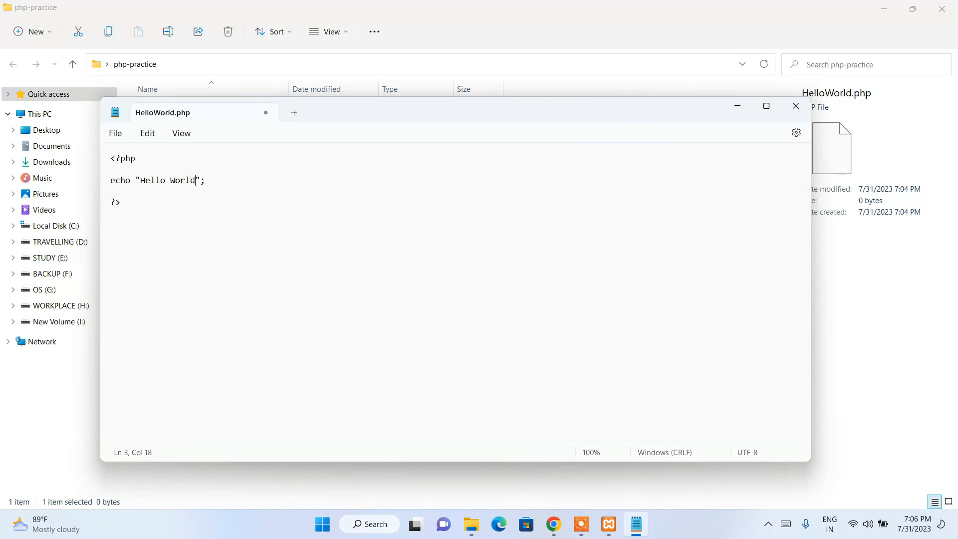
{"action": "left_click", "coordinate": [115, 133]}
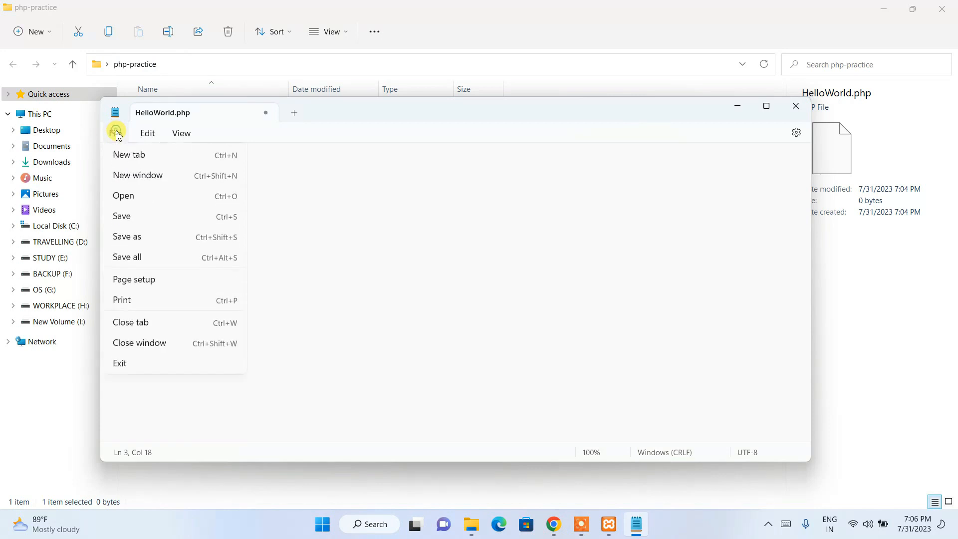
{"action": "left_click", "coordinate": [121, 216]}
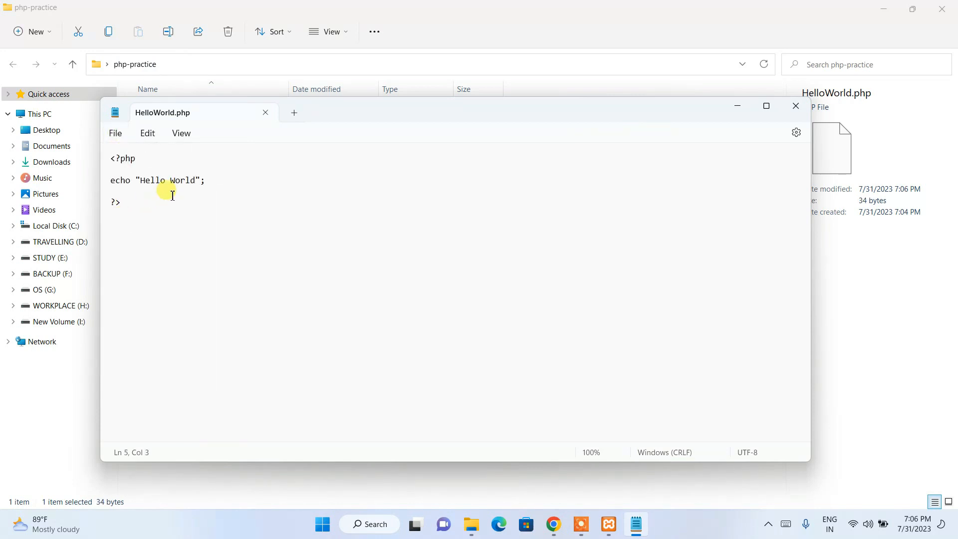
{"action": "left_click", "coordinate": [796, 107]}
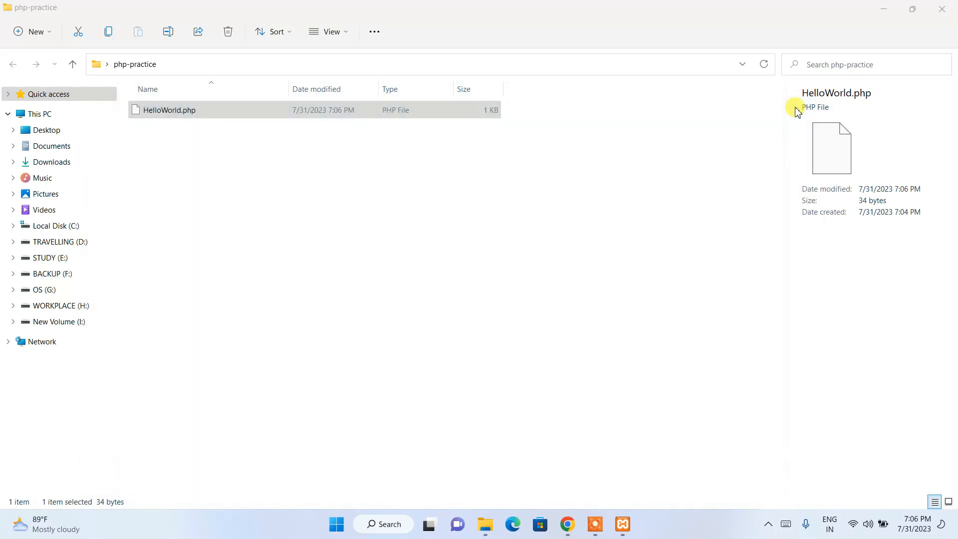
Step: Close the folder window and cut the php-practice folder from the desktop
{"action": "left_click", "coordinate": [402, 261]}
{"action": "left_click", "coordinate": [943, 9]}
{"action": "left_click_drag", "start_coordinate": [352, 124], "coordinate": [487, 28]}
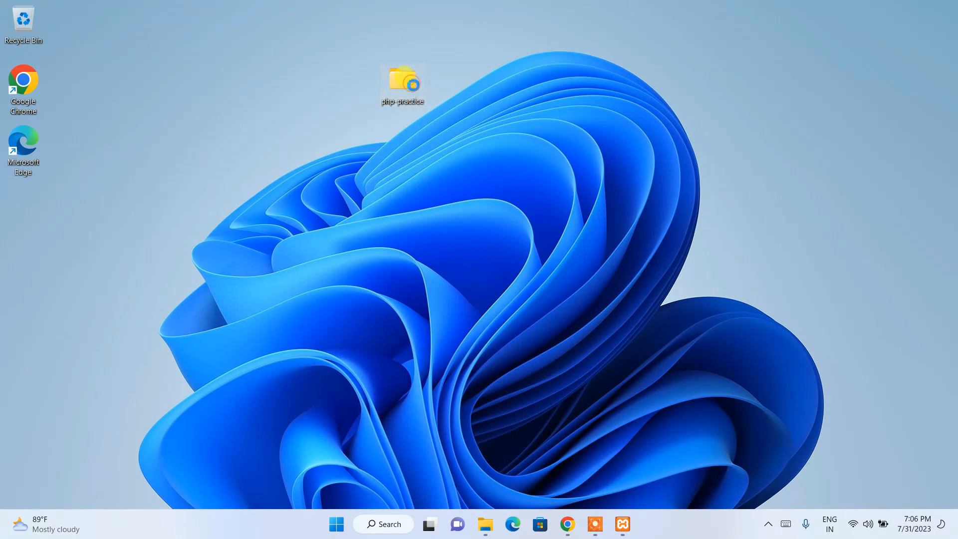
{"action": "right_click", "coordinate": [419, 86]}
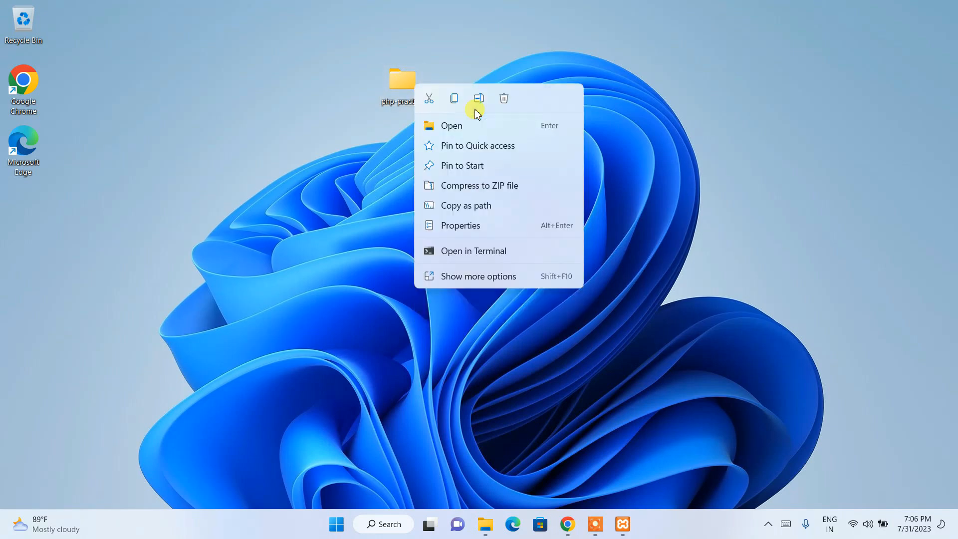
{"action": "left_click", "coordinate": [430, 99]}
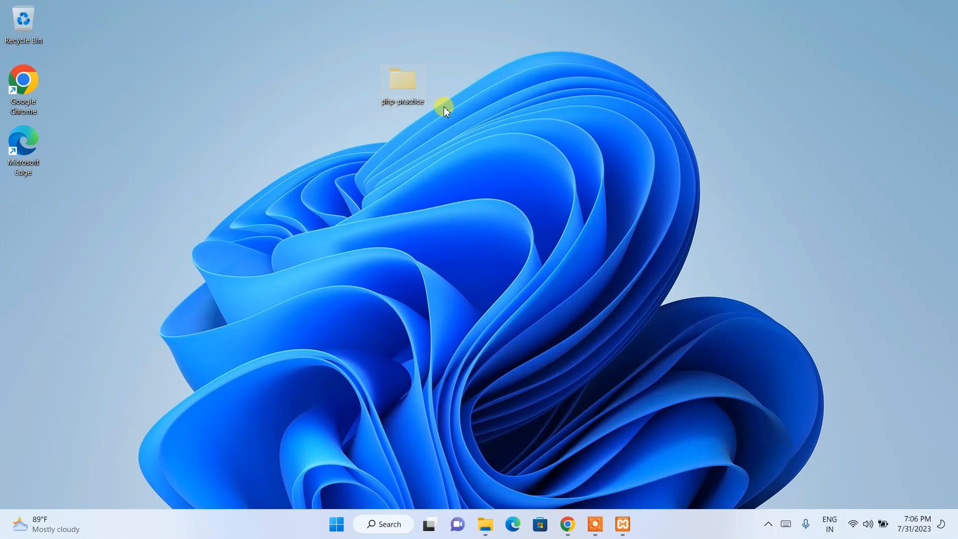
Step: Open the htdocs folder inside xampp on Local Disk (C:) in File Explorer
{"action": "left_click", "coordinate": [485, 524]}
{"action": "left_click", "coordinate": [55, 227]}
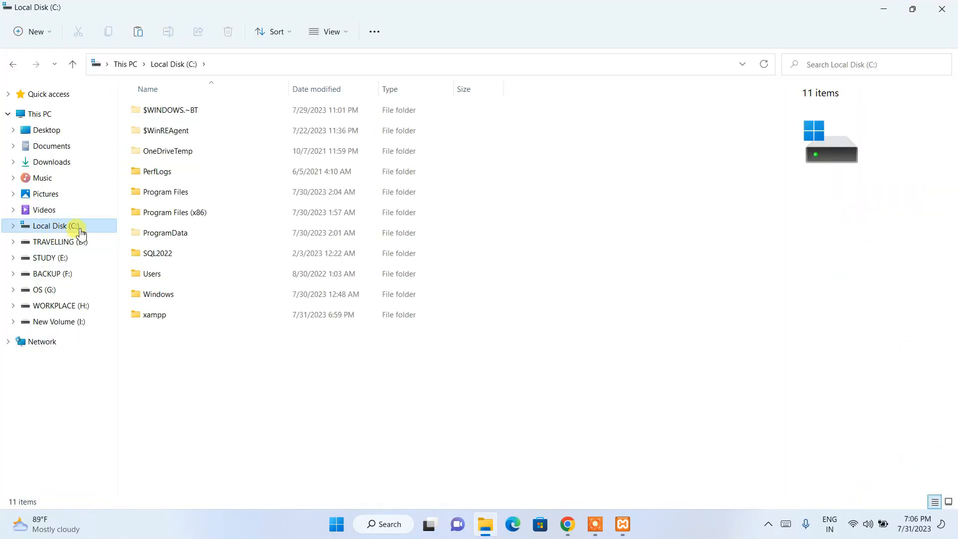
{"action": "left_click", "coordinate": [155, 317]}
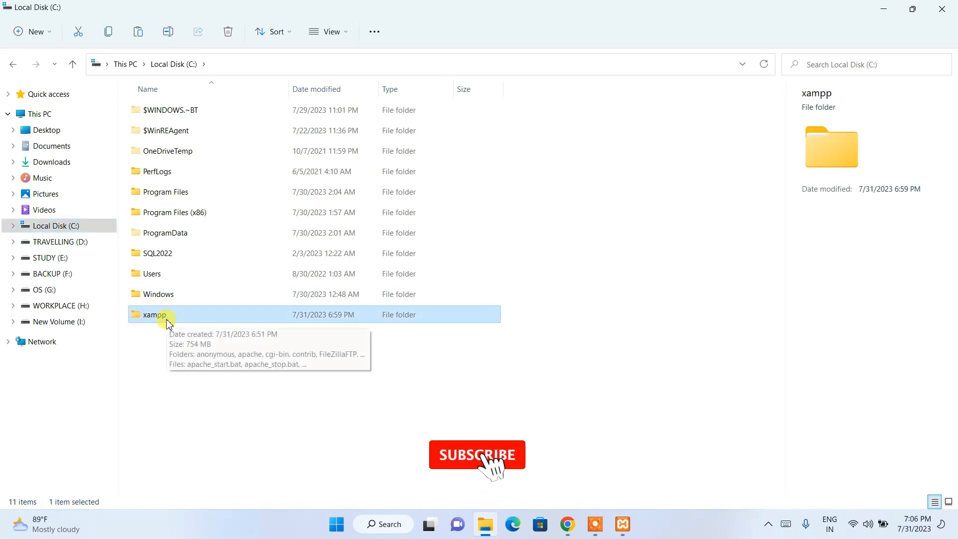
{"action": "double_click", "coordinate": [173, 319]}
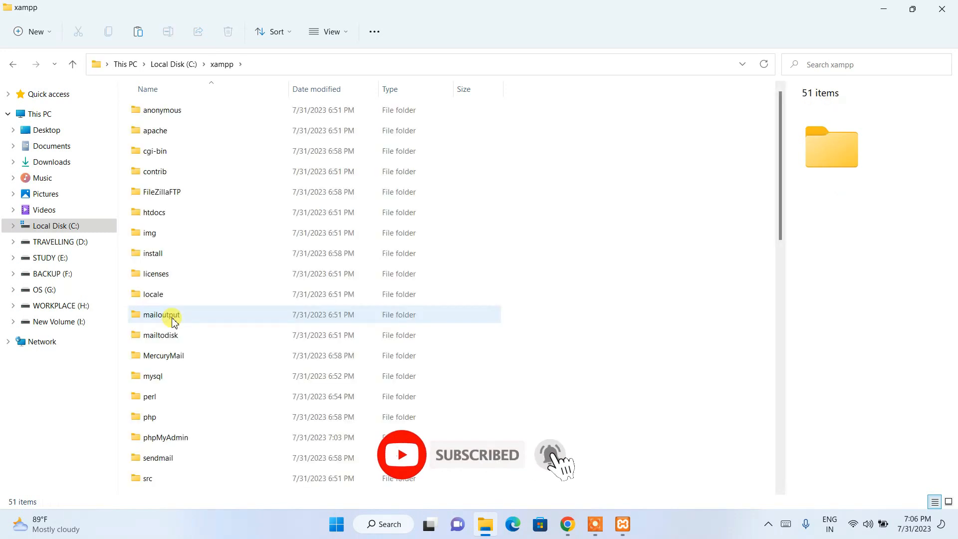
{"action": "left_click", "coordinate": [164, 218]}
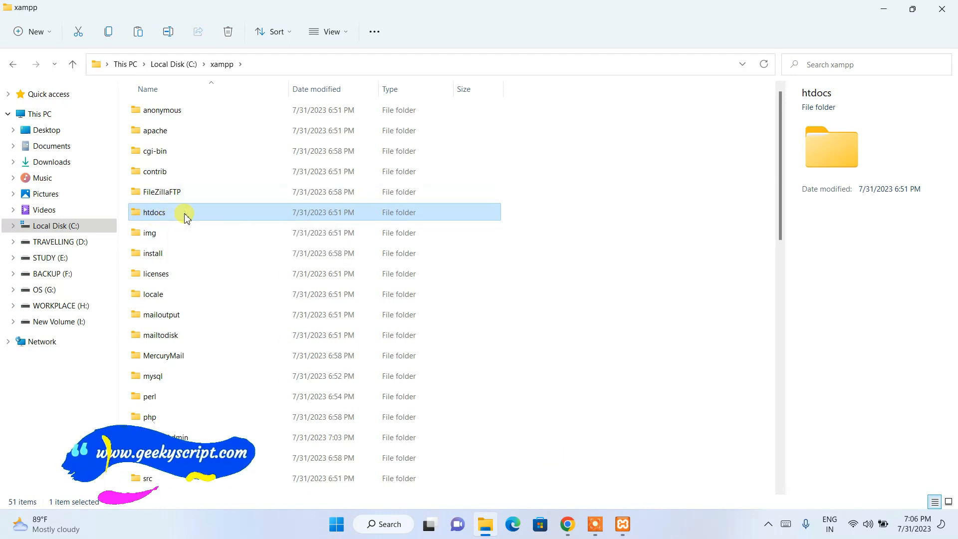
{"action": "double_click", "coordinate": [174, 220]}
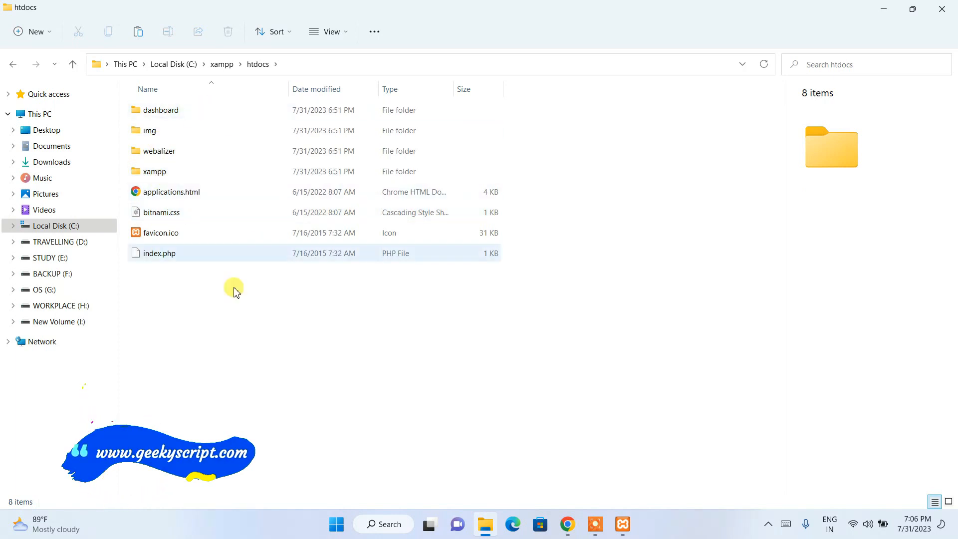
Step: Paste the php-practice folder into htdocs, then open it and select HelloWorld.php
{"action": "right_click", "coordinate": [203, 305]}
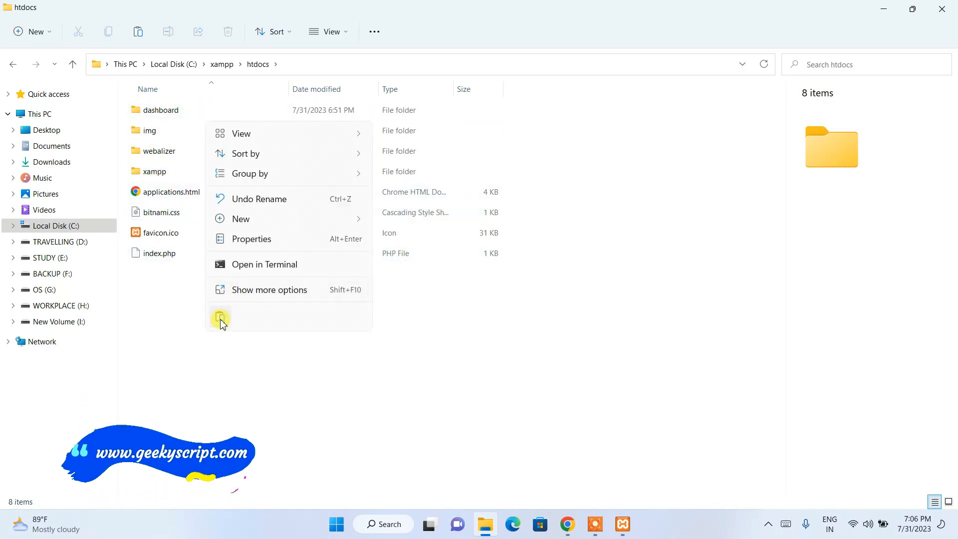
{"action": "left_click", "coordinate": [220, 317]}
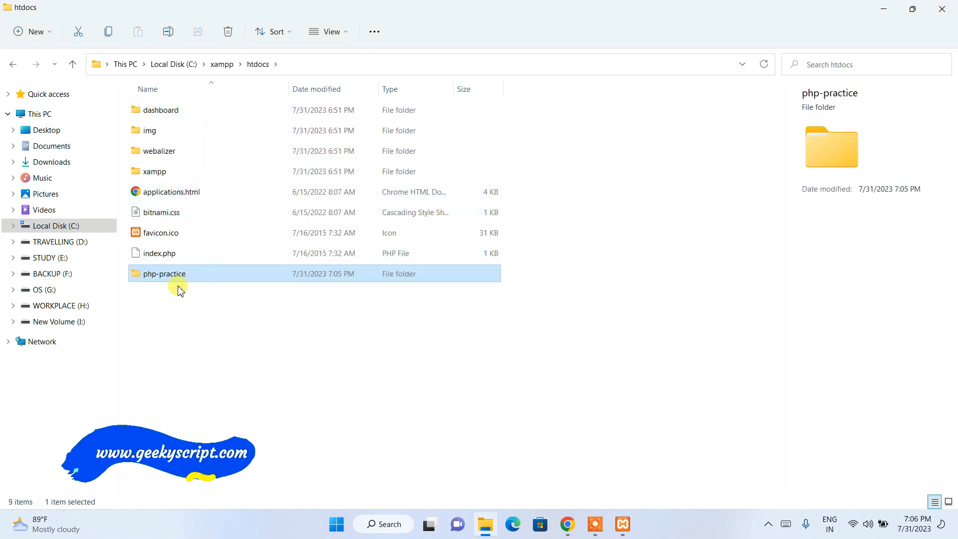
{"action": "double_click", "coordinate": [209, 275]}
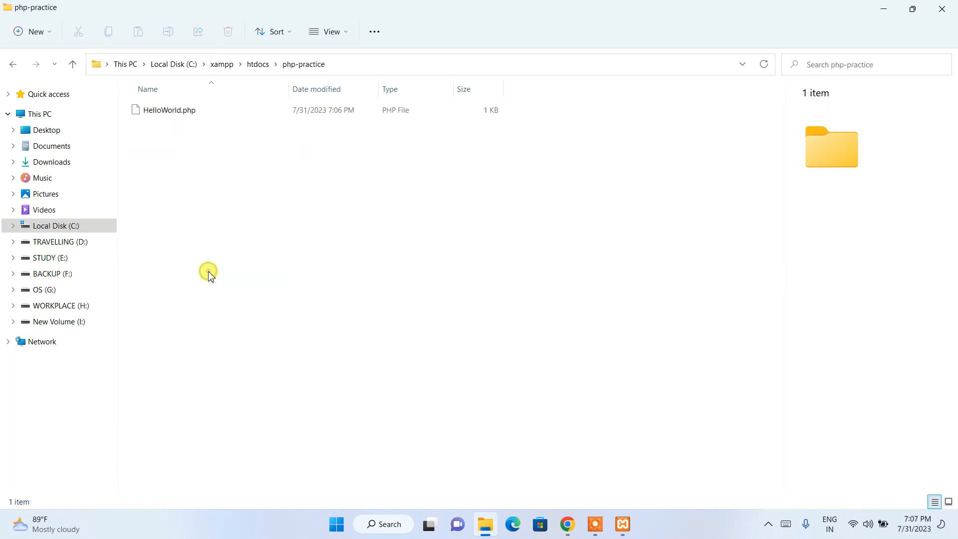
{"action": "left_click", "coordinate": [182, 112]}
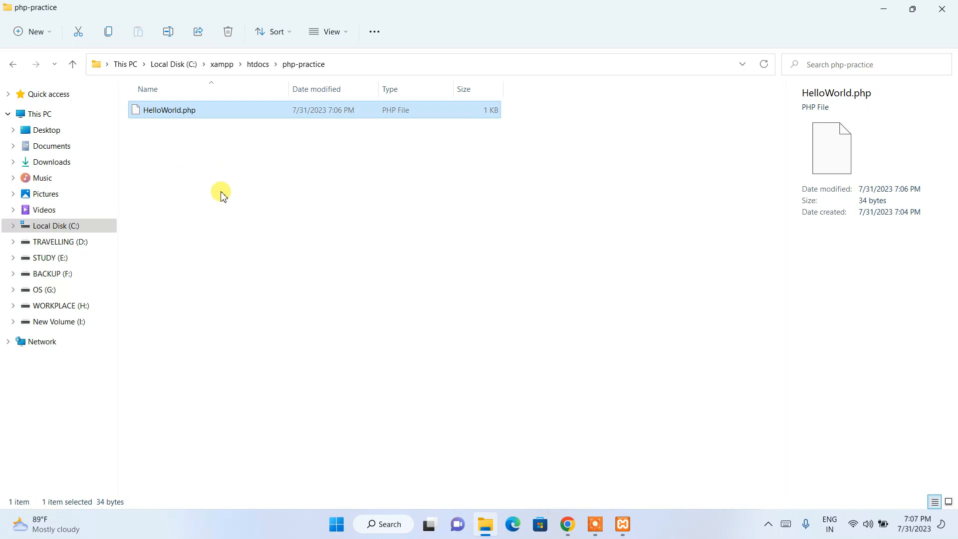
Step: Switch to Chrome, open a new tab and enter localhost/ as the start of the address
{"action": "left_click", "coordinate": [569, 524]}
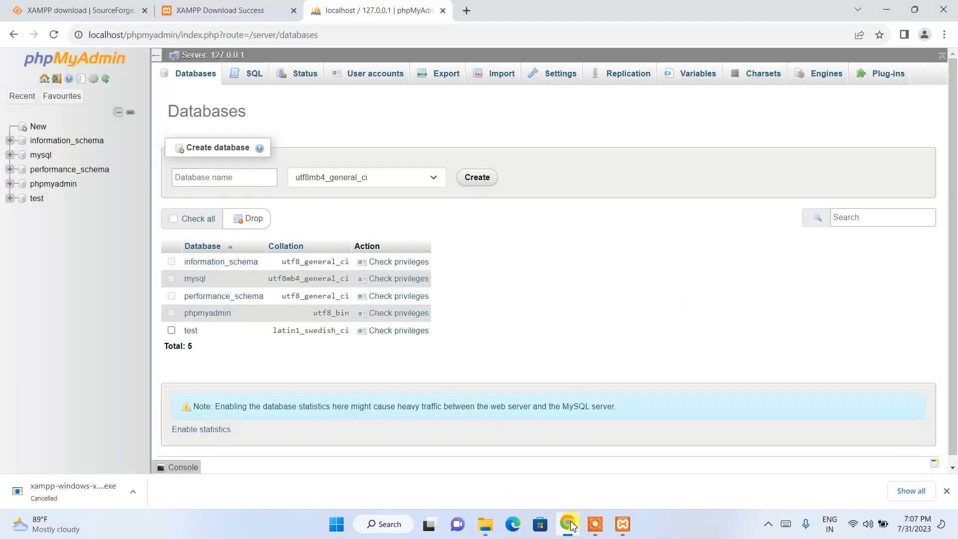
{"action": "left_click", "coordinate": [466, 11]}
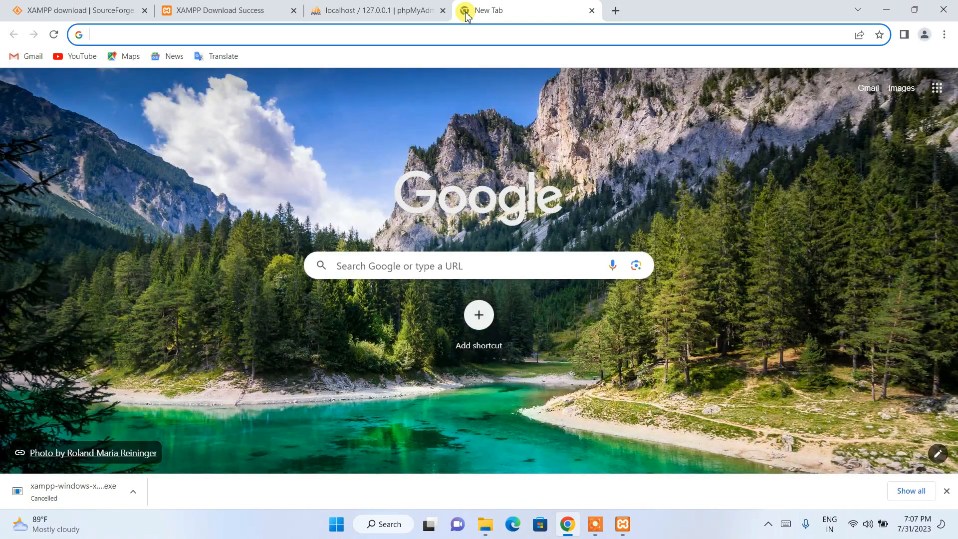
{"action": "type", "text": "lo"}
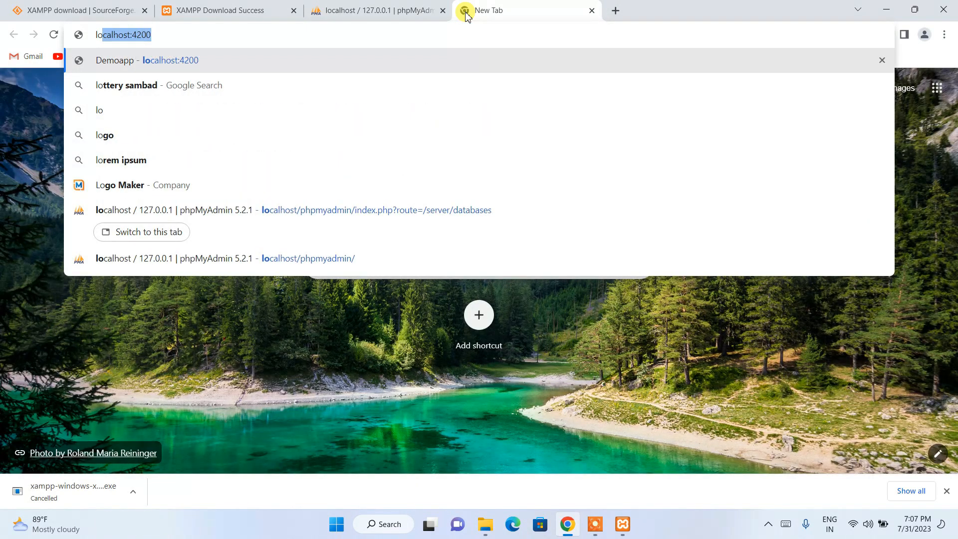
{"action": "key", "text": "Right"}
{"action": "key", "text": "BackSpace"}
{"action": "key", "text": "BackSpace"}
{"action": "key", "text": "BackSpace"}
{"action": "key", "text": "BackSpace"}
{"action": "key", "text": "BackSpace"}
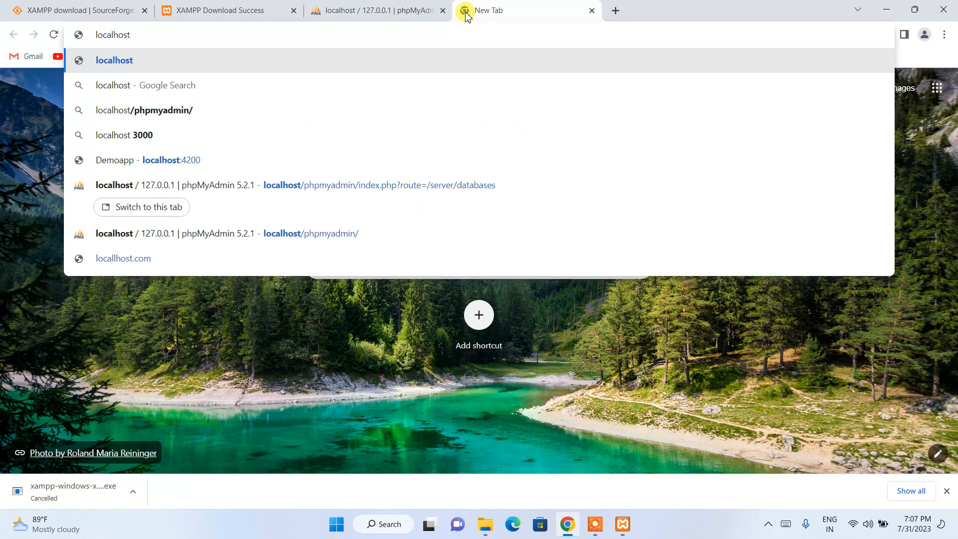
{"action": "type", "text": "/"}
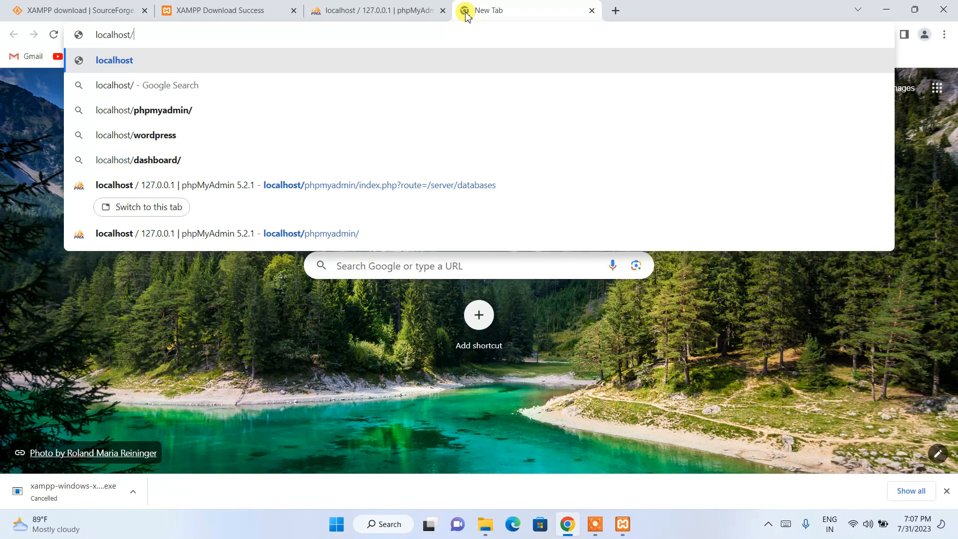
Step: Go back to htdocs in File Explorer and copy the name of the php-practice folder
{"action": "left_click", "coordinate": [489, 530]}
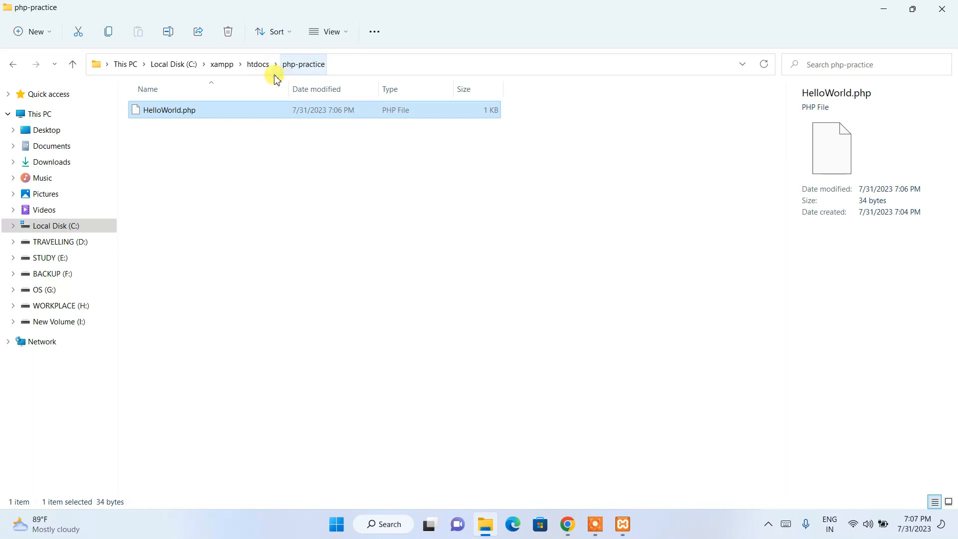
{"action": "left_click", "coordinate": [257, 66]}
{"action": "left_click", "coordinate": [167, 155]}
{"action": "right_click", "coordinate": [171, 152]}
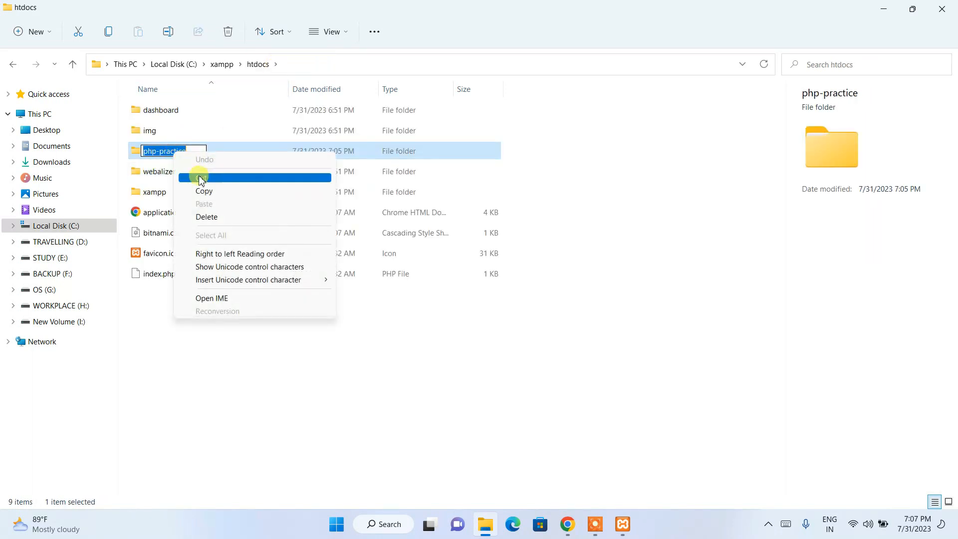
{"action": "left_click", "coordinate": [205, 190]}
{"action": "left_click", "coordinate": [357, 364]}
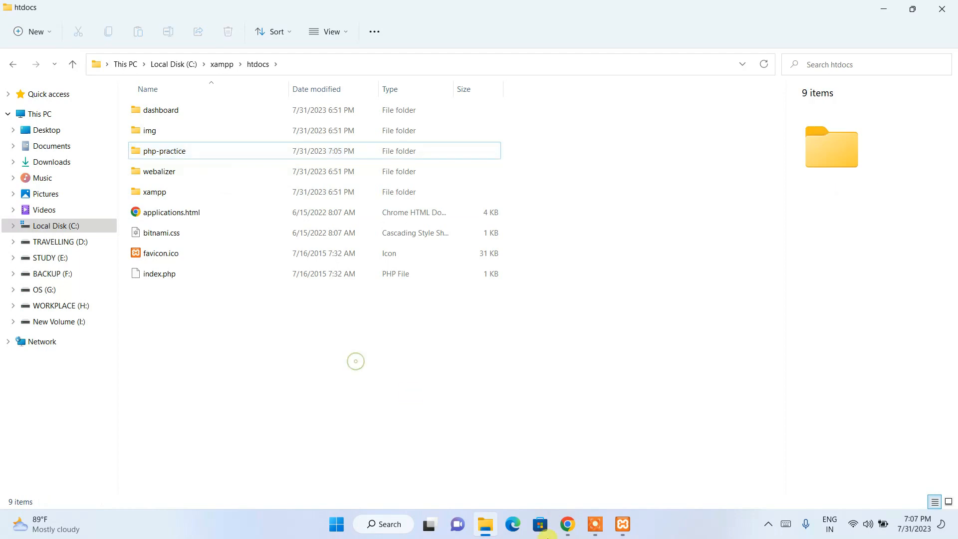
Step: Return to Chrome, complete the address to localhost/php-practice with the copied name, load it and open HelloWorld.php from the listing
{"action": "left_click", "coordinate": [568, 524]}
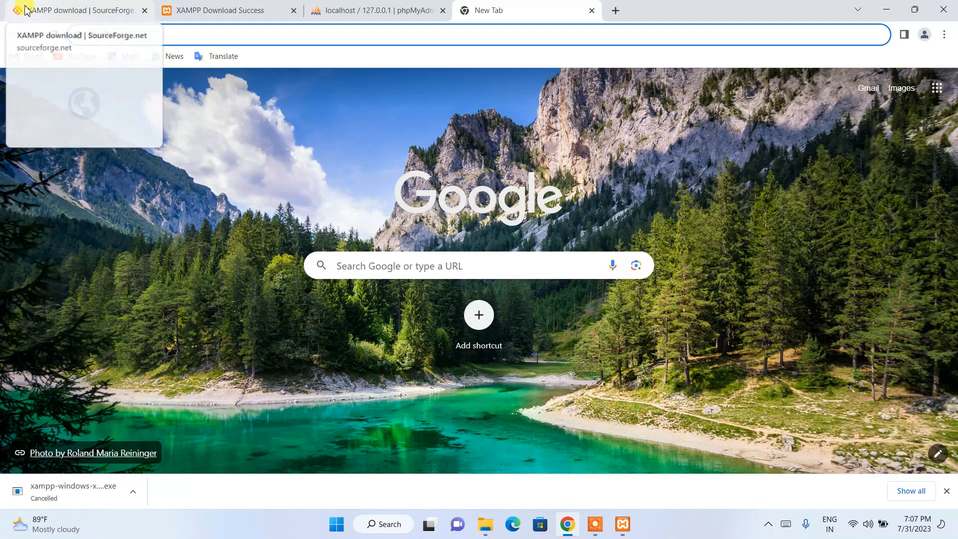
{"action": "key", "text": "ctrl+v"}
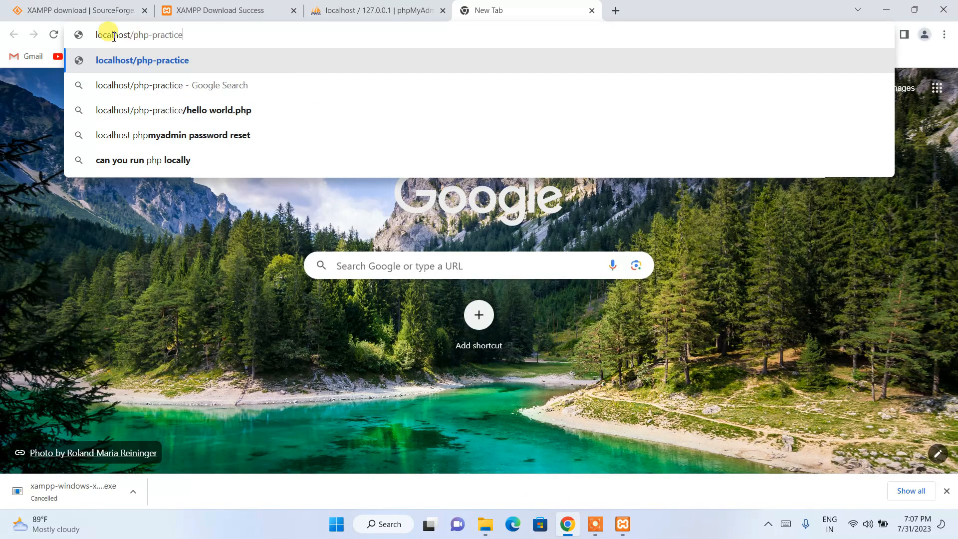
{"action": "left_click_drag", "start_coordinate": [205, 35], "coordinate": [81, 37]}
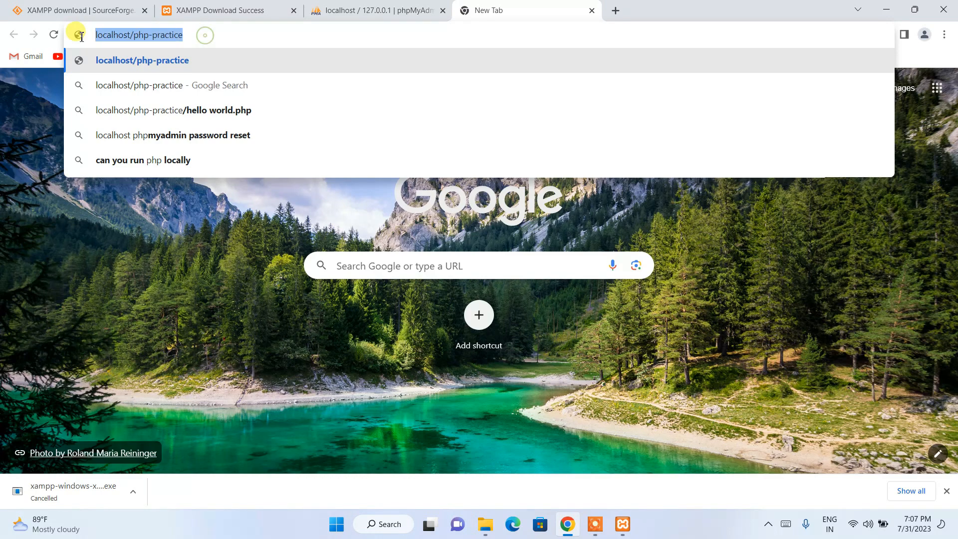
{"action": "key", "text": "Return"}
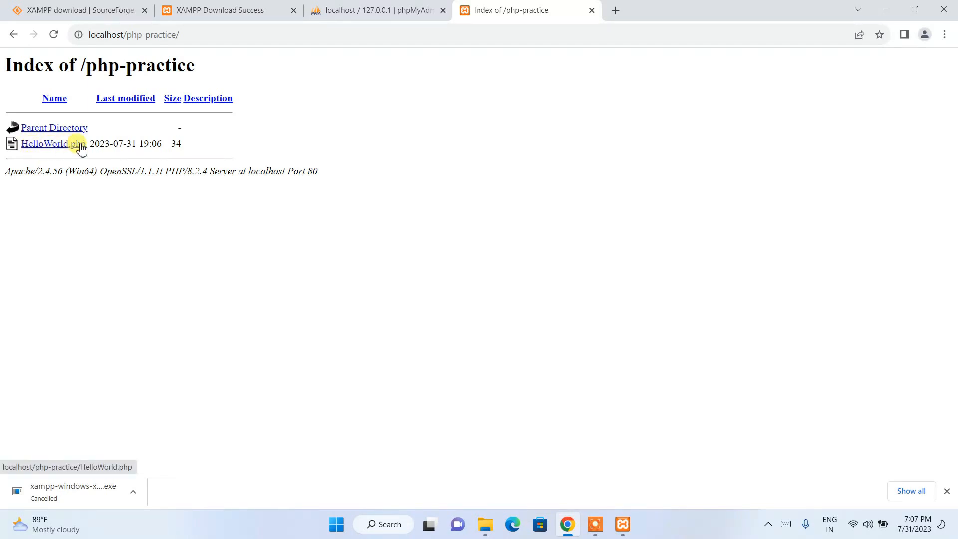
Step: Check the output text of the HelloWorld.php page and the file name in its address
{"action": "left_click_drag", "start_coordinate": [64, 59], "coordinate": [2, 60]}
{"action": "left_click", "coordinate": [37, 100]}
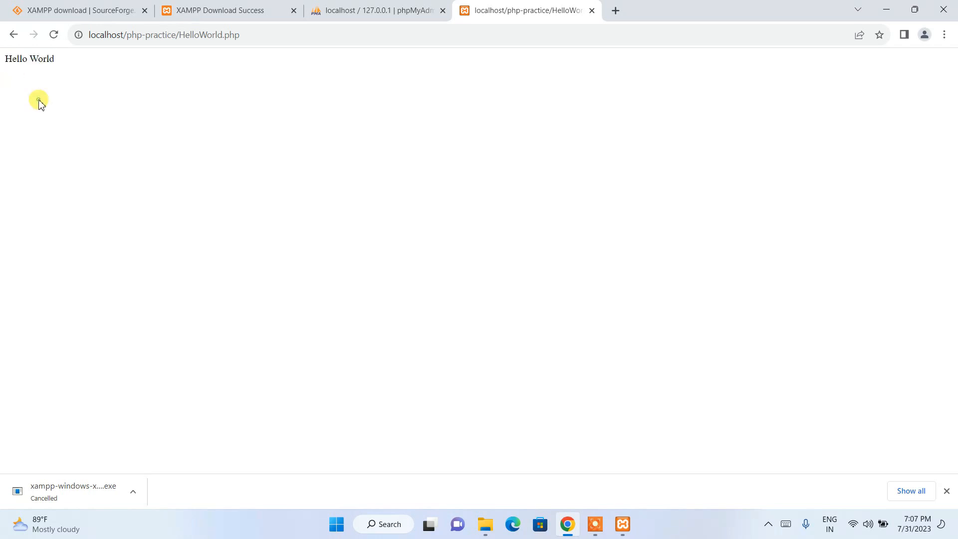
{"action": "left_click_drag", "start_coordinate": [179, 34], "coordinate": [242, 34]}
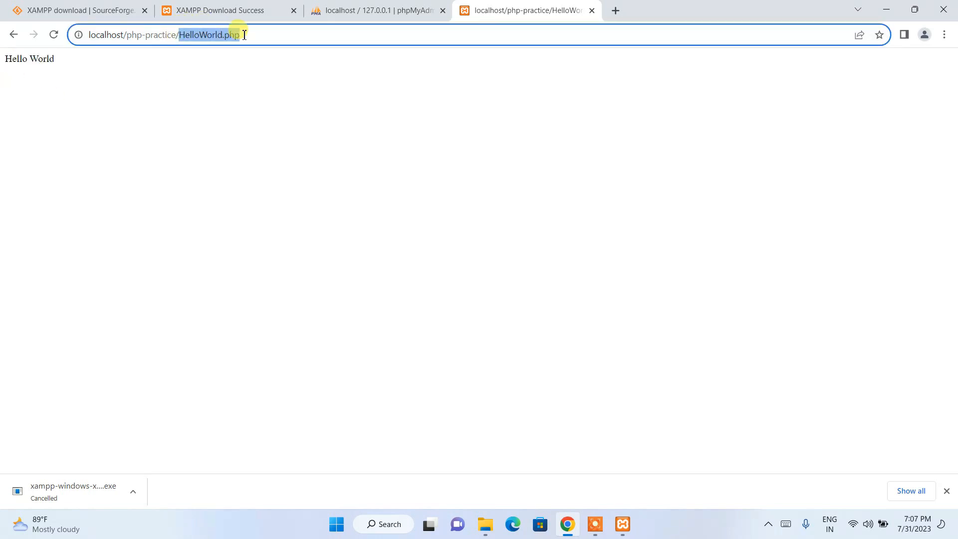
{"action": "left_click", "coordinate": [171, 78]}
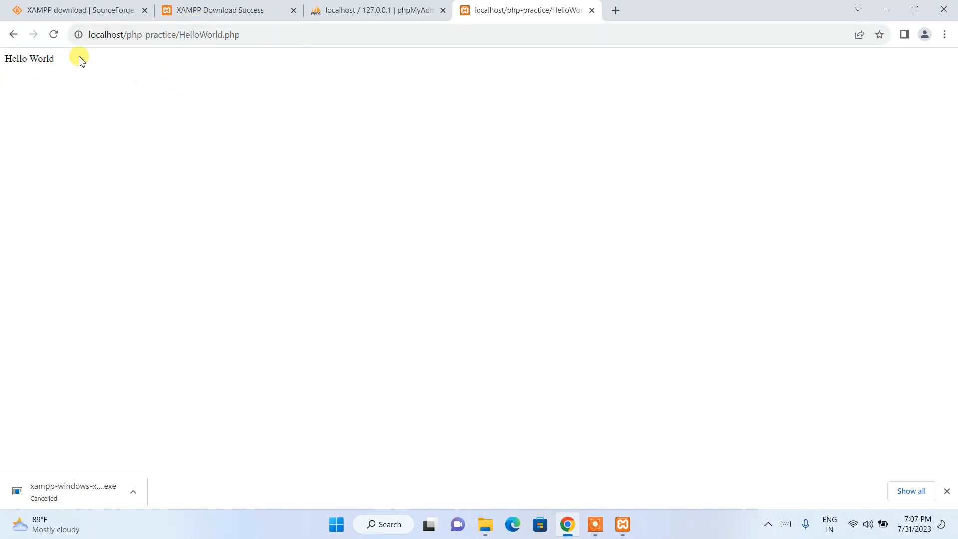
{"action": "left_click_drag", "start_coordinate": [2, 56], "coordinate": [79, 56]}
{"action": "left_click", "coordinate": [61, 98]}
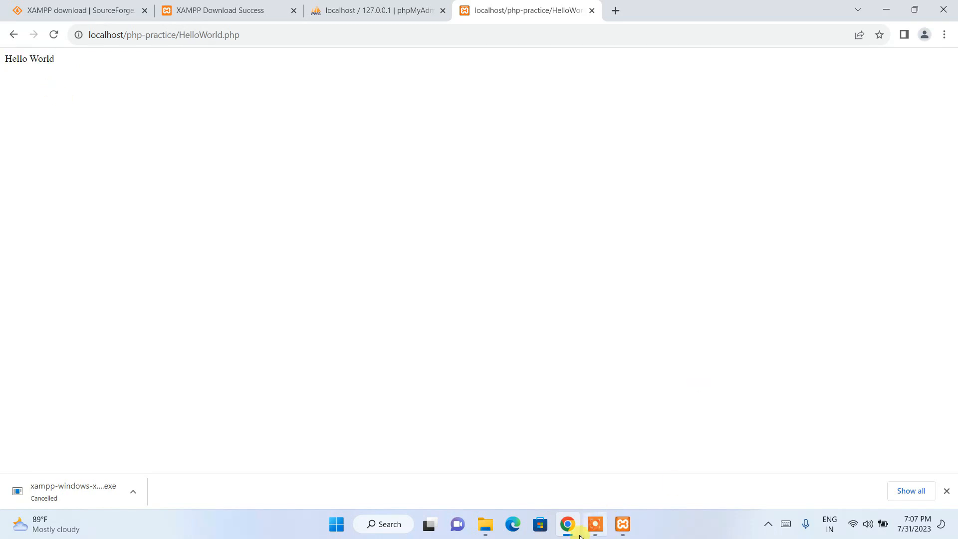
Step: Switch to File Explorer, open the php-practice folder in htdocs and open HelloWorld.php in Notepad
{"action": "left_click", "coordinate": [494, 533]}
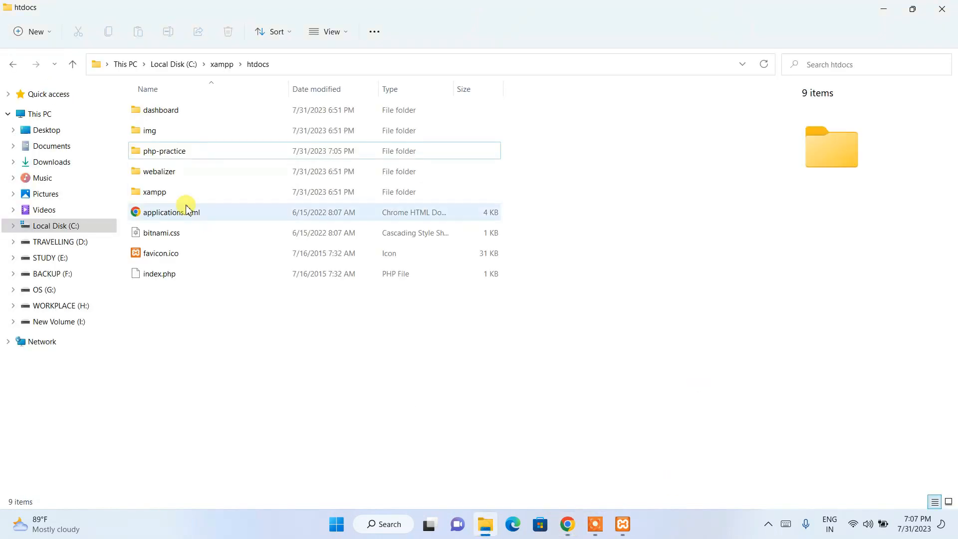
{"action": "left_click", "coordinate": [178, 151]}
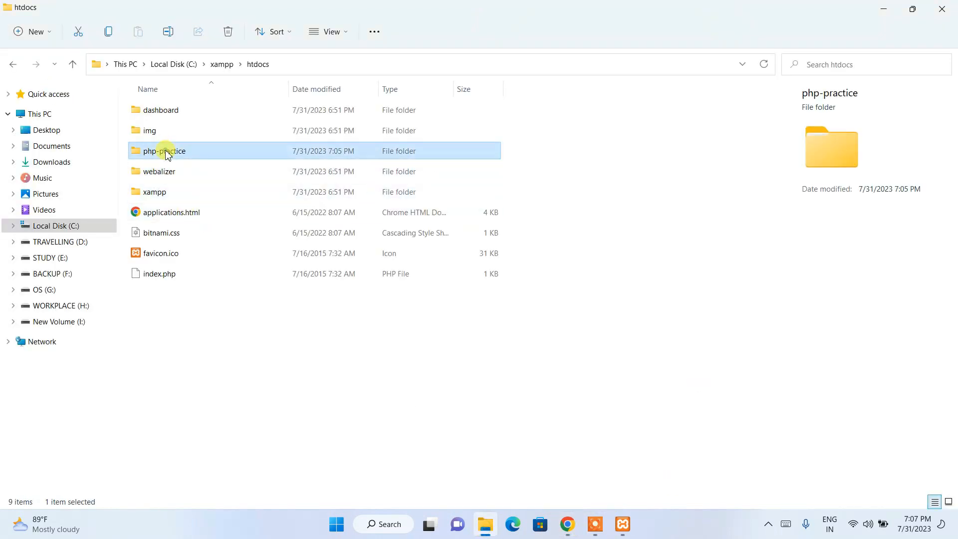
{"action": "key", "text": "Return"}
{"action": "left_click", "coordinate": [183, 120]}
{"action": "right_click", "coordinate": [184, 121]}
{"action": "mouse_move", "coordinate": [274, 179]}
{"action": "left_click", "coordinate": [417, 182]}
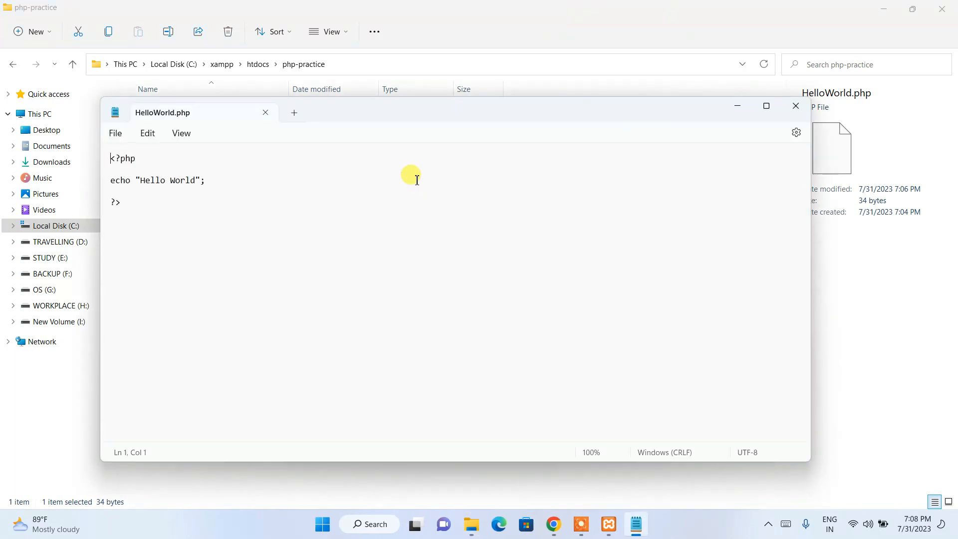
Step: Change the echoed text in HelloWorld.php to "Hello Geeky Script" and save the file
{"action": "left_click_drag", "start_coordinate": [199, 180], "coordinate": [179, 180]}
{"action": "left_click", "coordinate": [116, 133]}
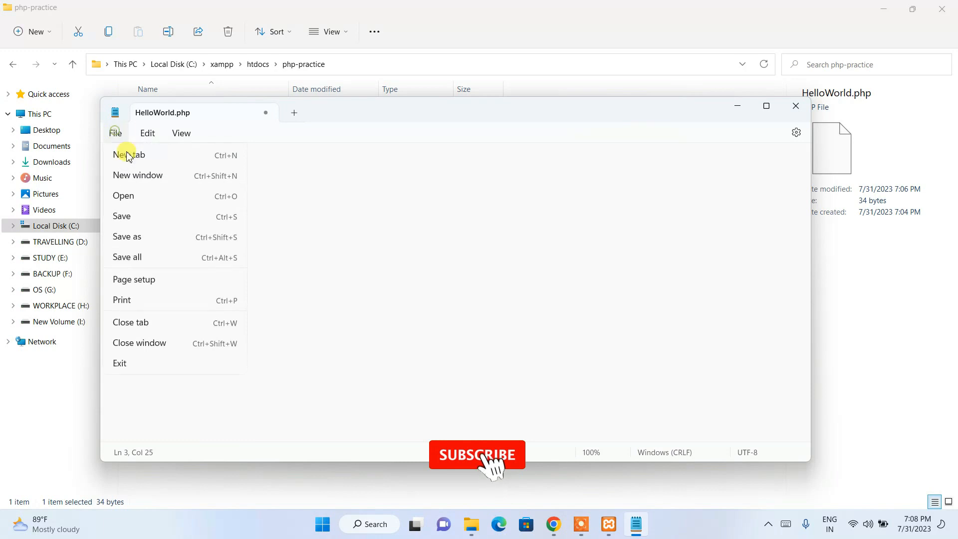
{"action": "left_click", "coordinate": [126, 216]}
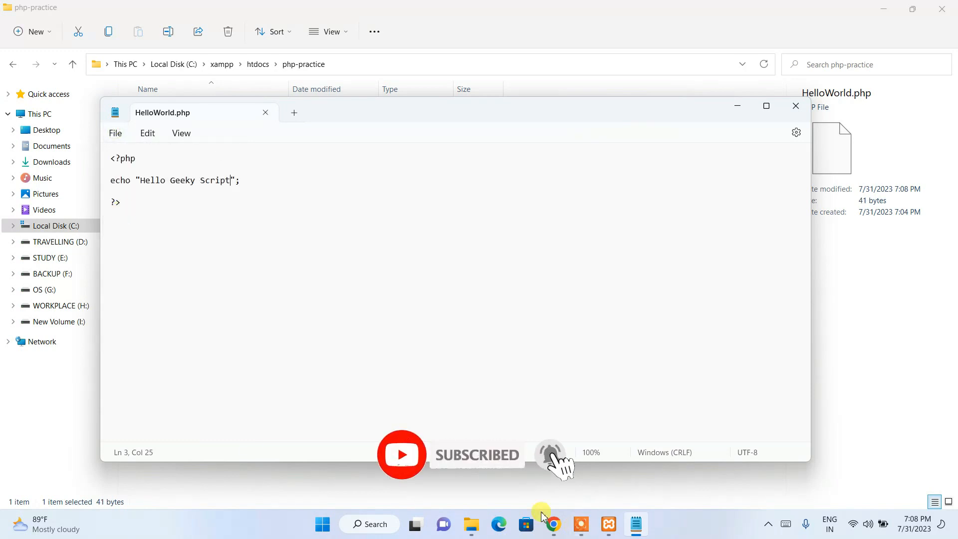
Step: Switch to Chrome, reload the HelloWorld.php page and check its output text
{"action": "left_click", "coordinate": [553, 524]}
{"action": "left_click", "coordinate": [53, 34]}
{"action": "left_click_drag", "start_coordinate": [99, 64], "coordinate": [1, 59]}
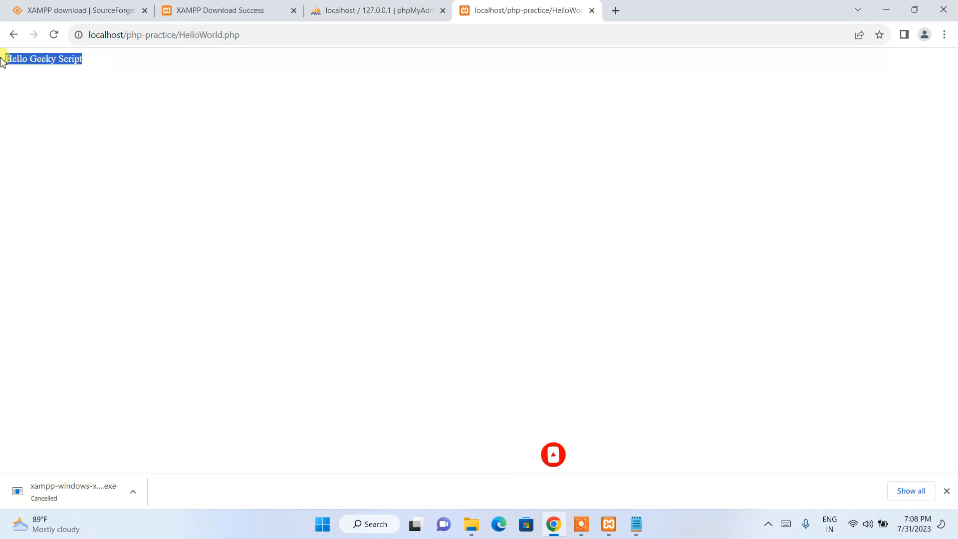
{"action": "left_click", "coordinate": [24, 119]}
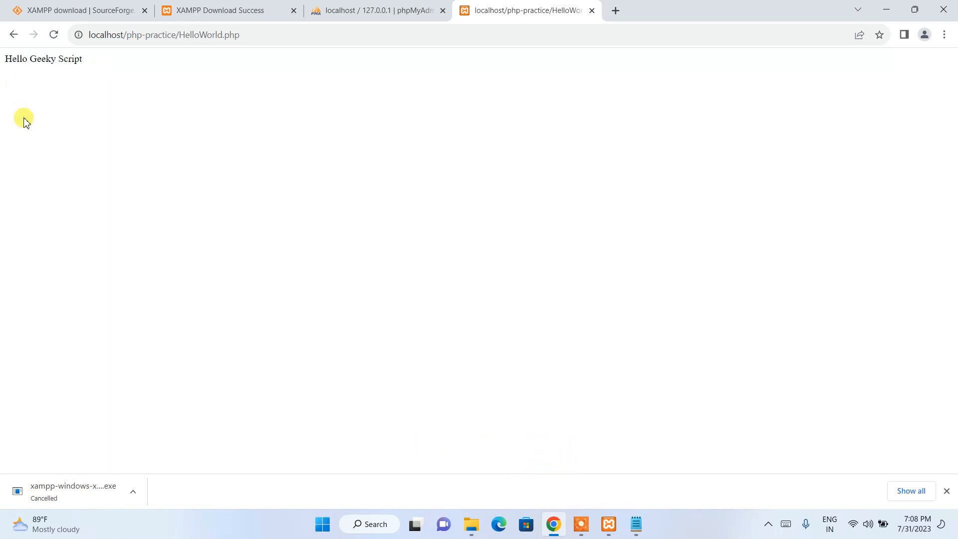